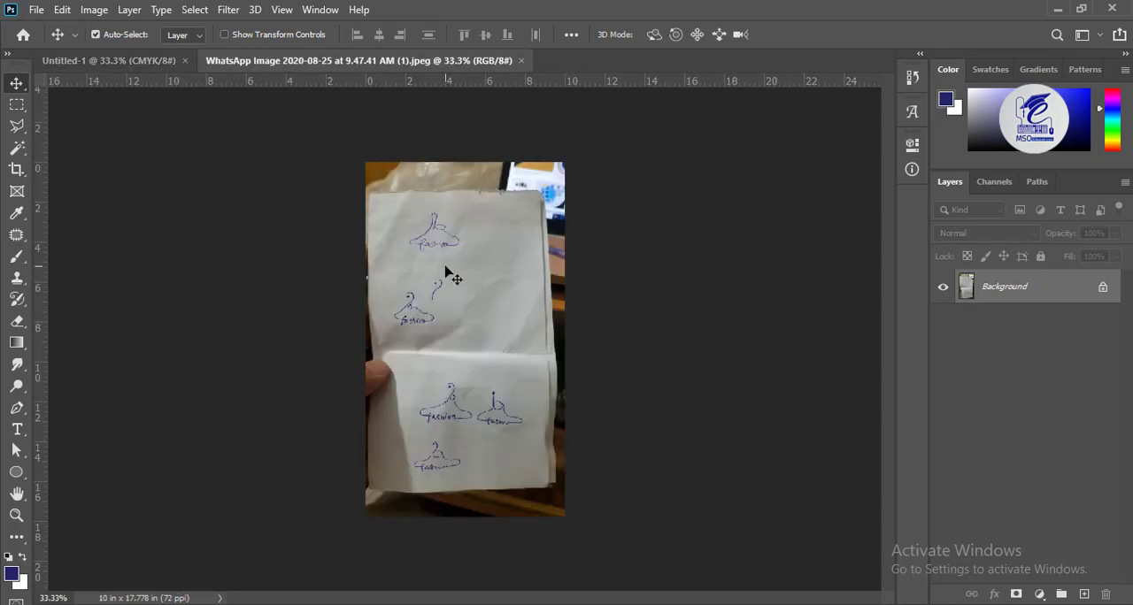
Examine the hand-drawn hanger logo sketches on the upper and lower halves of the photographed paper
key(ctrl+plus)
key(ctrl+plus)
key(ctrl+plus)
drag(432, 200, 459, 453)
drag(409, 310, 454, 327)
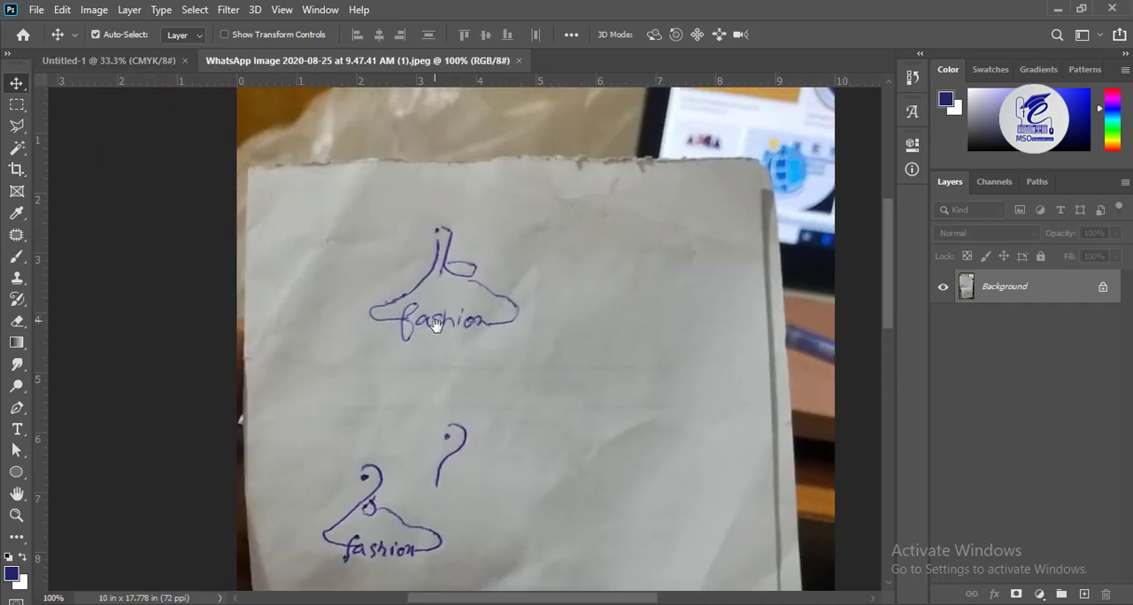
drag(404, 511, 387, 236)
drag(582, 373, 529, 435)
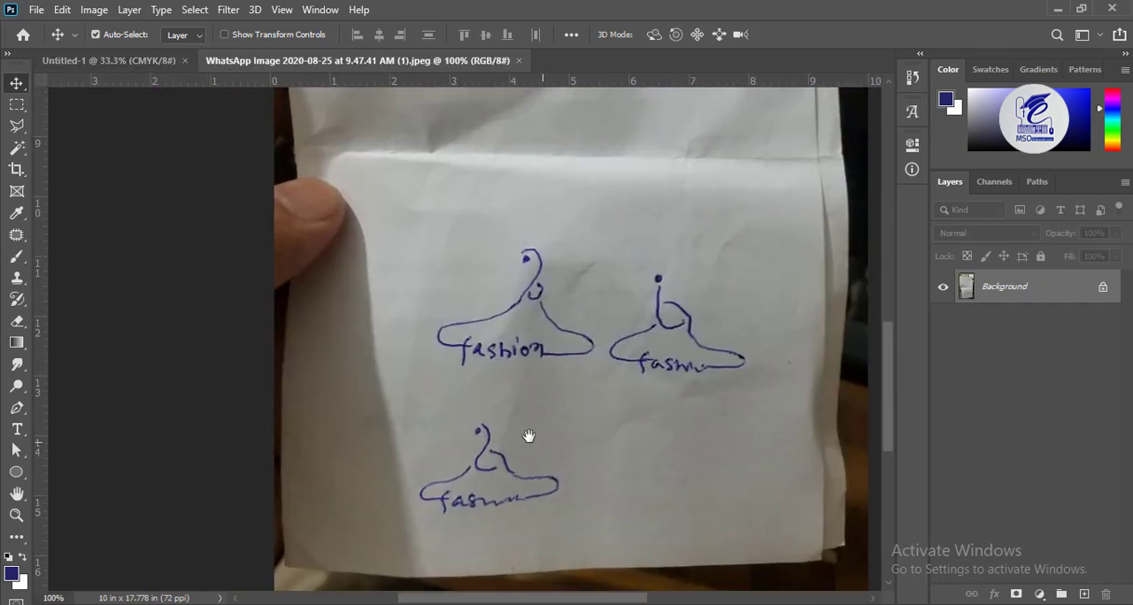
Close the sketch photo, open pngguru.com (54).png and place the wooden hanger in the Untitled-1 document
click(518, 60)
click(36, 8)
click(55, 44)
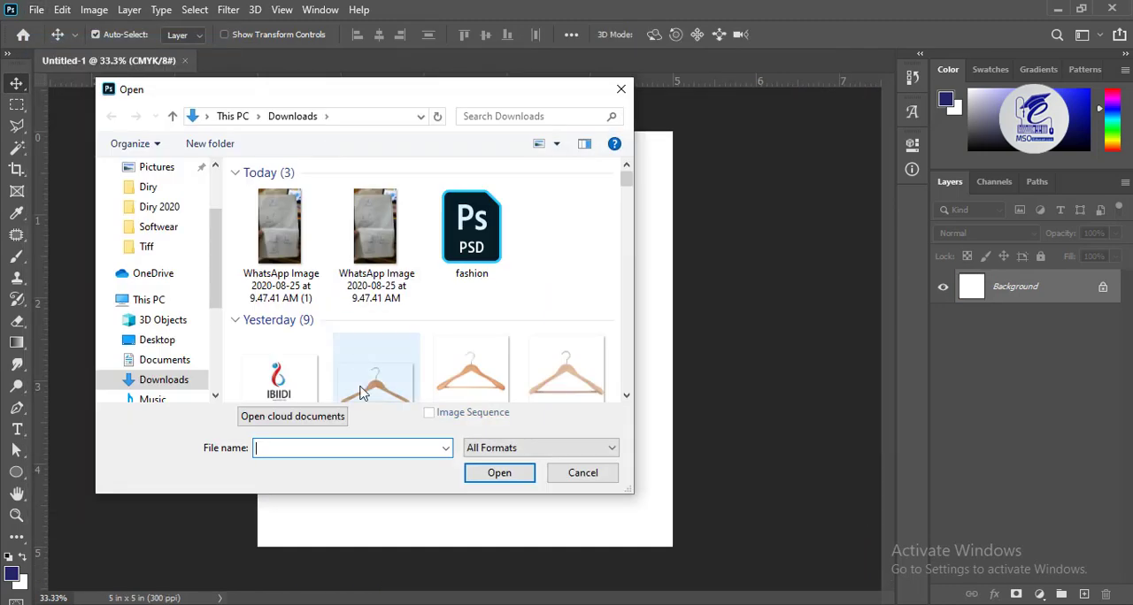
click(377, 346)
click(498, 474)
mouse_move(461, 316)
mouse_down()
mouse_move(133, 60)
mouse_move(418, 295)
mouse_move(470, 298)
mouse_move(470, 309)
mouse_up()
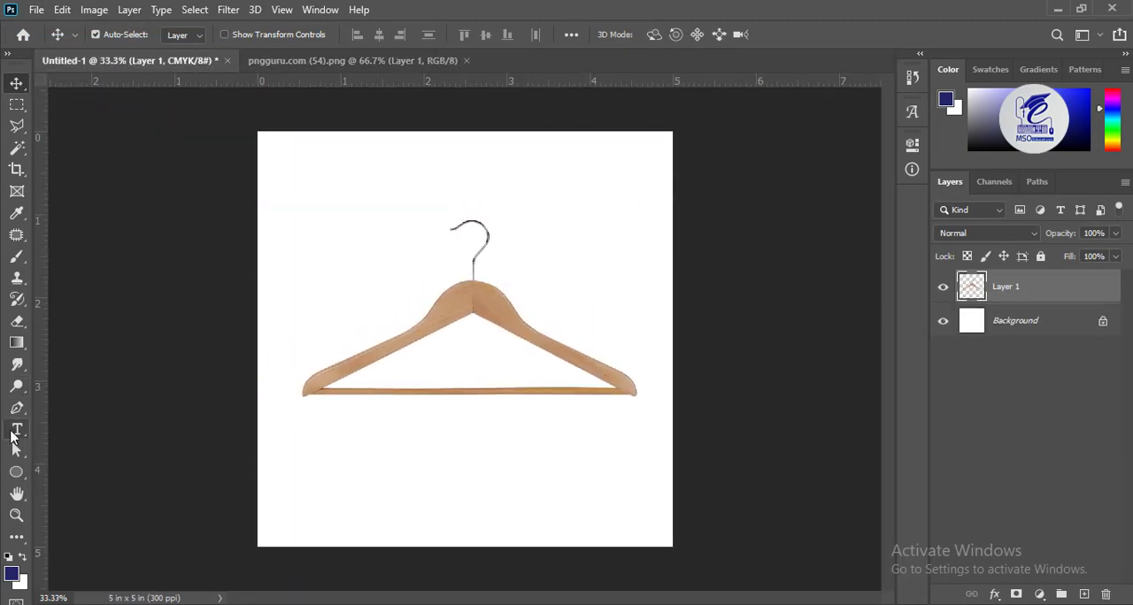
Add a text letter "b" above the hanger's right side and set its font to Eras Bold ITC
click(17, 430)
click(385, 202)
text(b)
click(16, 84)
drag(373, 190, 611, 219)
double_click(618, 209)
click(239, 35)
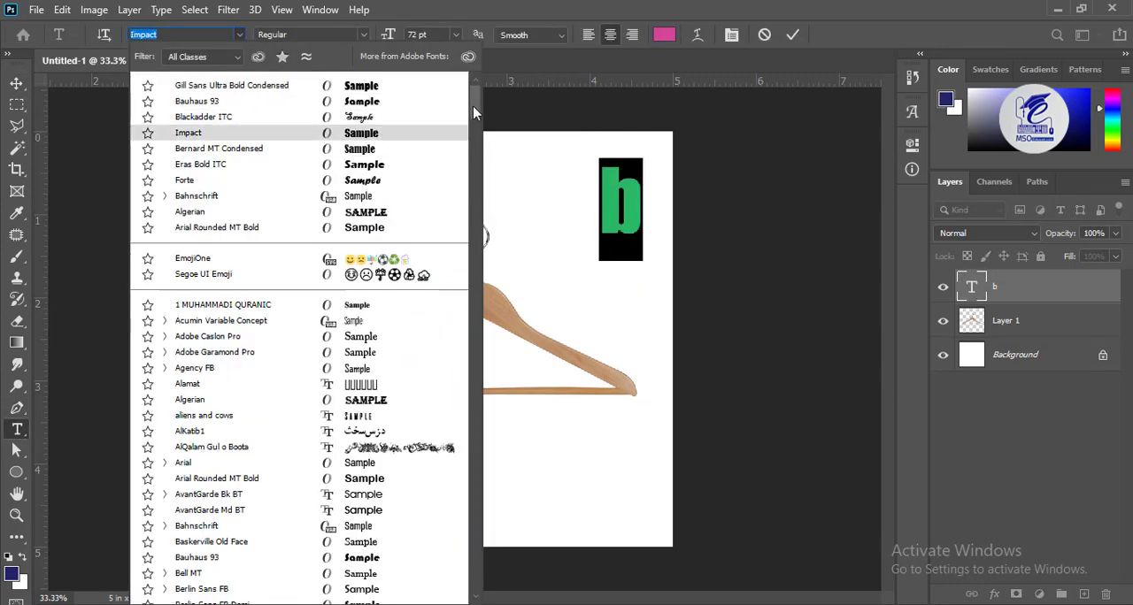
click(359, 169)
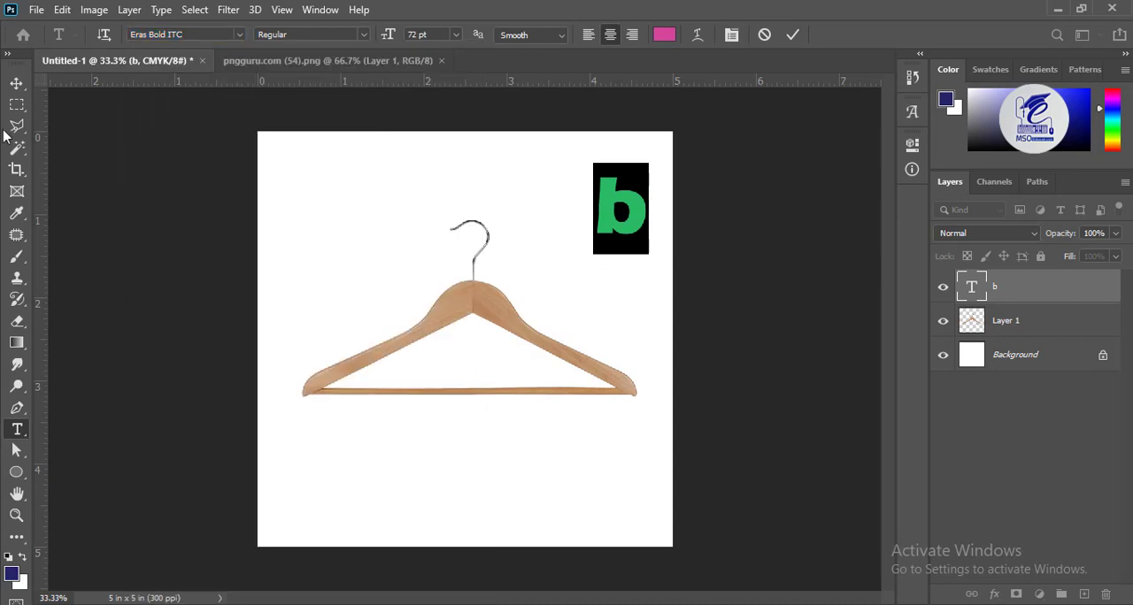
Enlarge the letter b slightly and place it to the right of the hanger's hook
click(16, 84)
drag(602, 206, 460, 285)
key(ctrl+t)
drag(500, 335, 565, 231)
key(Return)
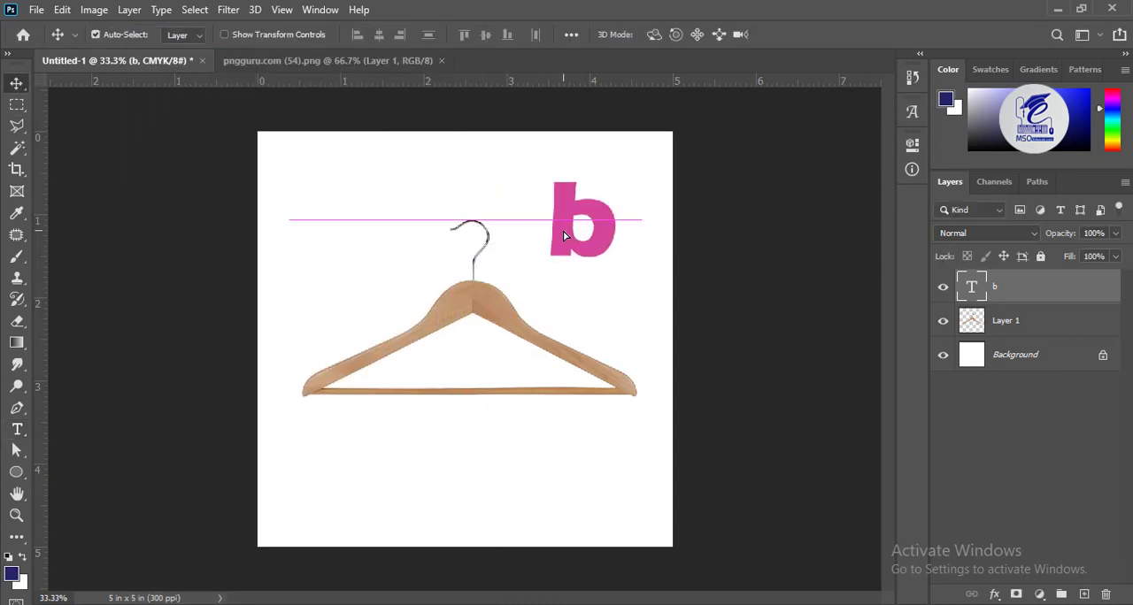
Outline the hanger's left half with straight Pen tool segments, using no fill and a 2 px red stroke
click(442, 314)
click(17, 408)
key(ctrl+plus)
key(ctrl+plus)
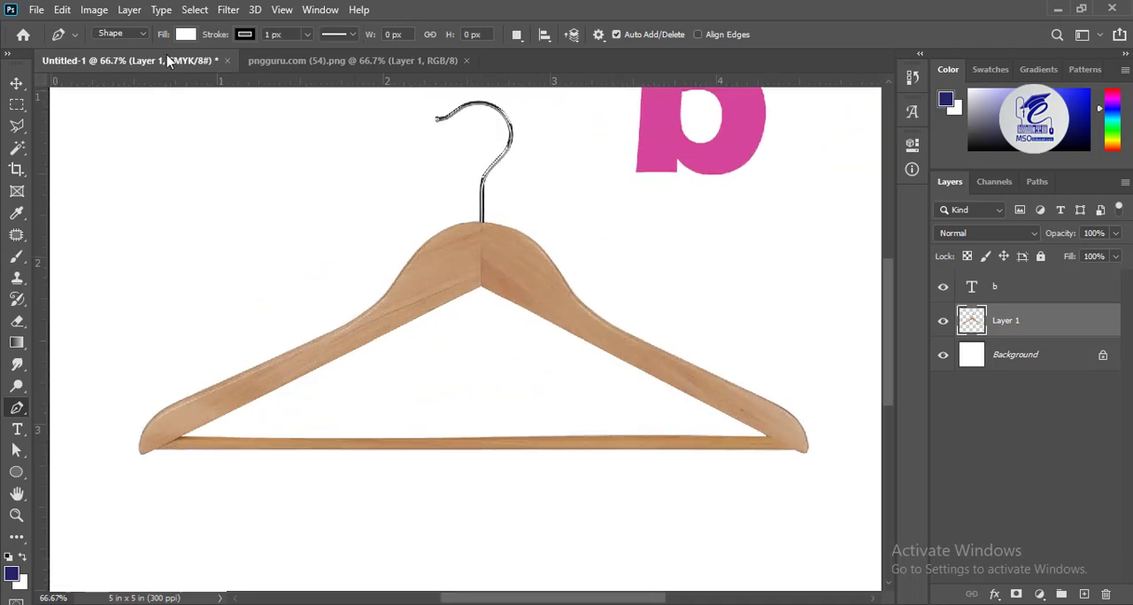
click(186, 35)
click(244, 35)
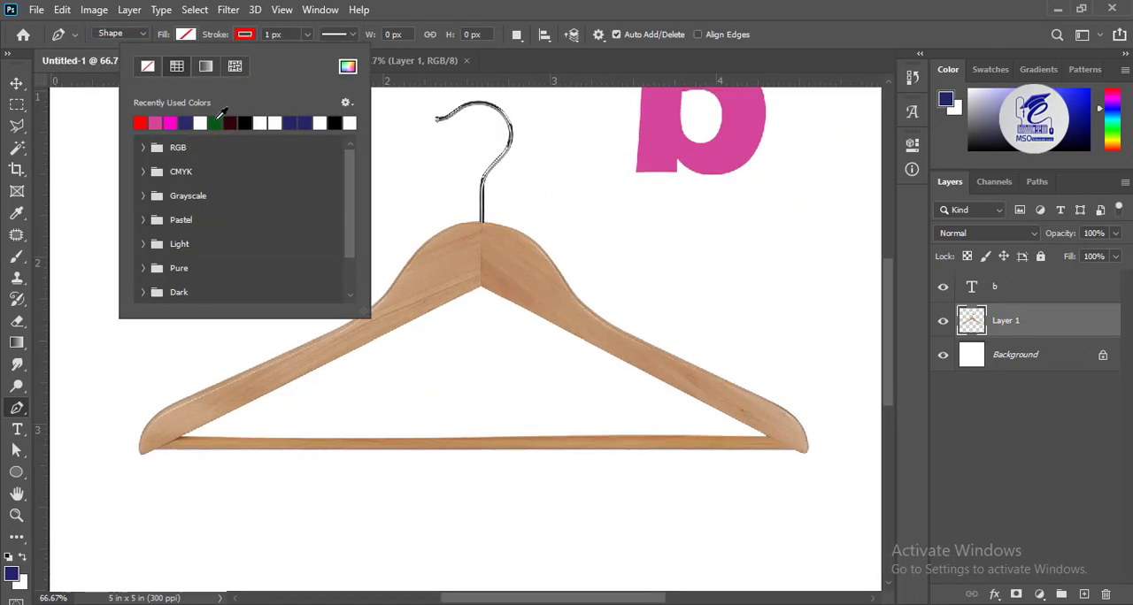
click(214, 123)
click(479, 287)
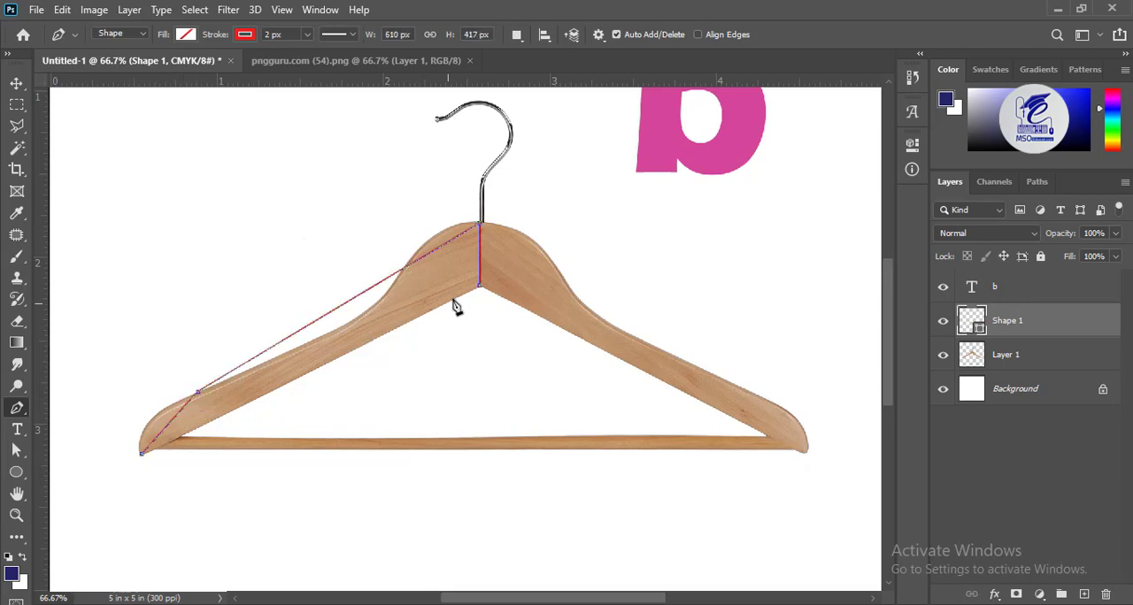
click(479, 286)
Add anchor points on the outline's upper edge and bend it to the hanger's left shoulder curve
click(17, 450)
right_click(439, 248)
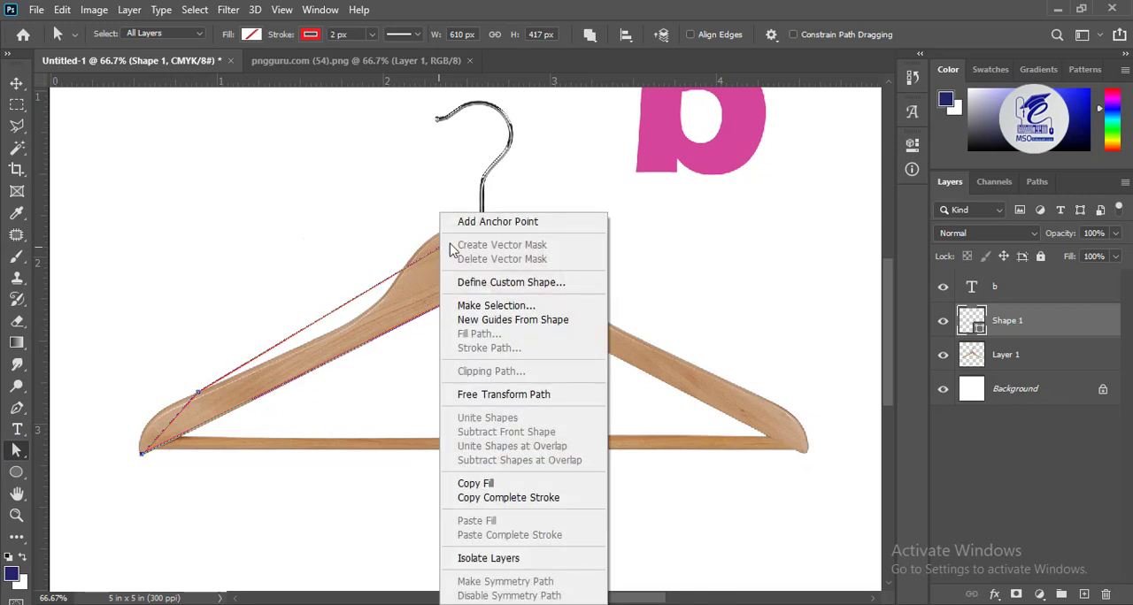
click(461, 221)
drag(440, 247, 436, 235)
right_click(346, 292)
click(367, 221)
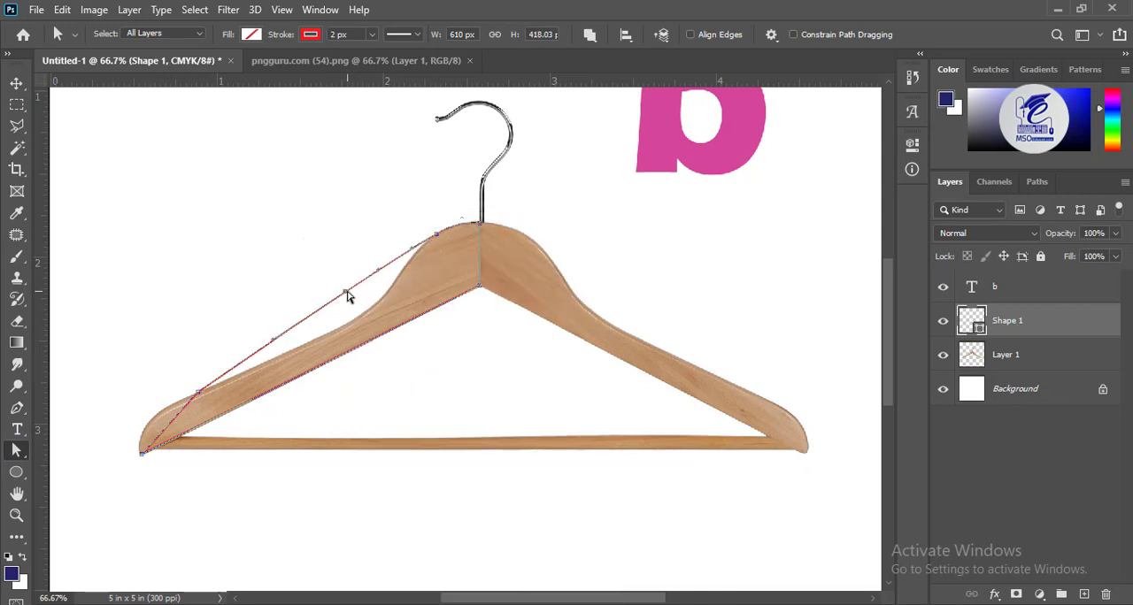
drag(346, 292, 744, 182)
Add an anchor point at the left arm's end and fit the outline to the rounded tip
key(ctrl+plus)
key(ctrl+plus)
drag(80, 548, 478, 439)
right_click(395, 356)
click(433, 224)
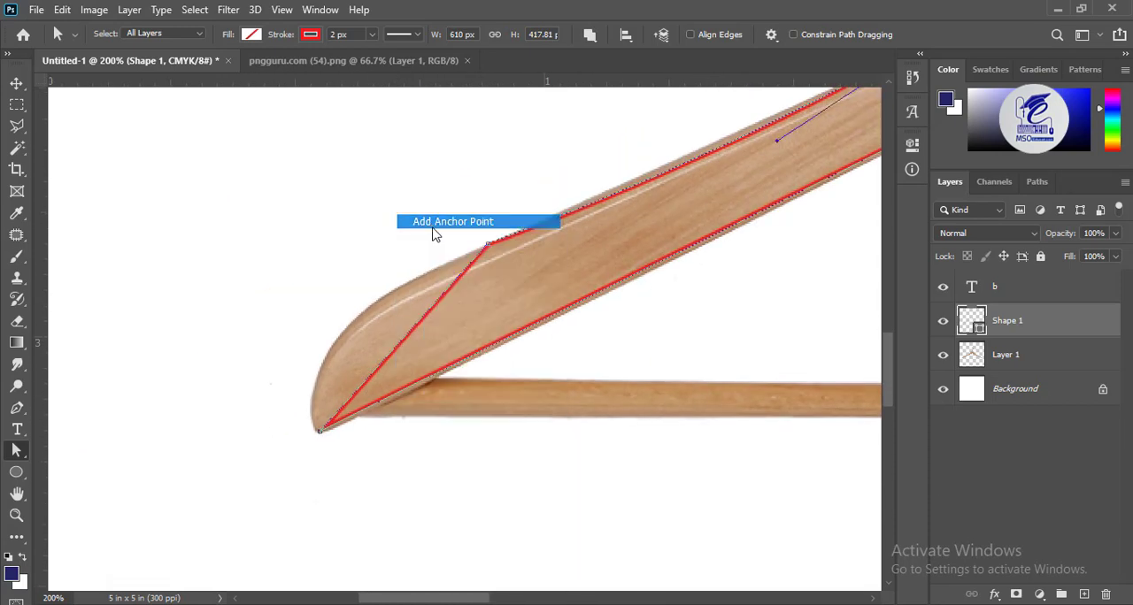
drag(395, 349, 340, 340)
drag(319, 432, 315, 435)
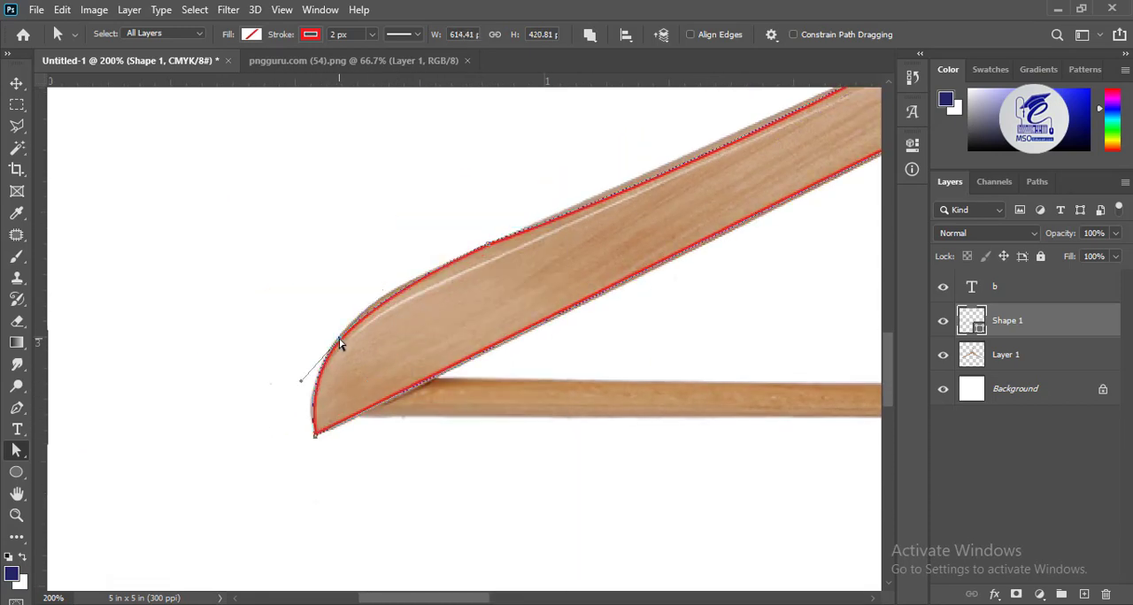
Adjust the shoulder curve's handle so the outline follows the upper edge of the left arm
drag(718, 233, 476, 367)
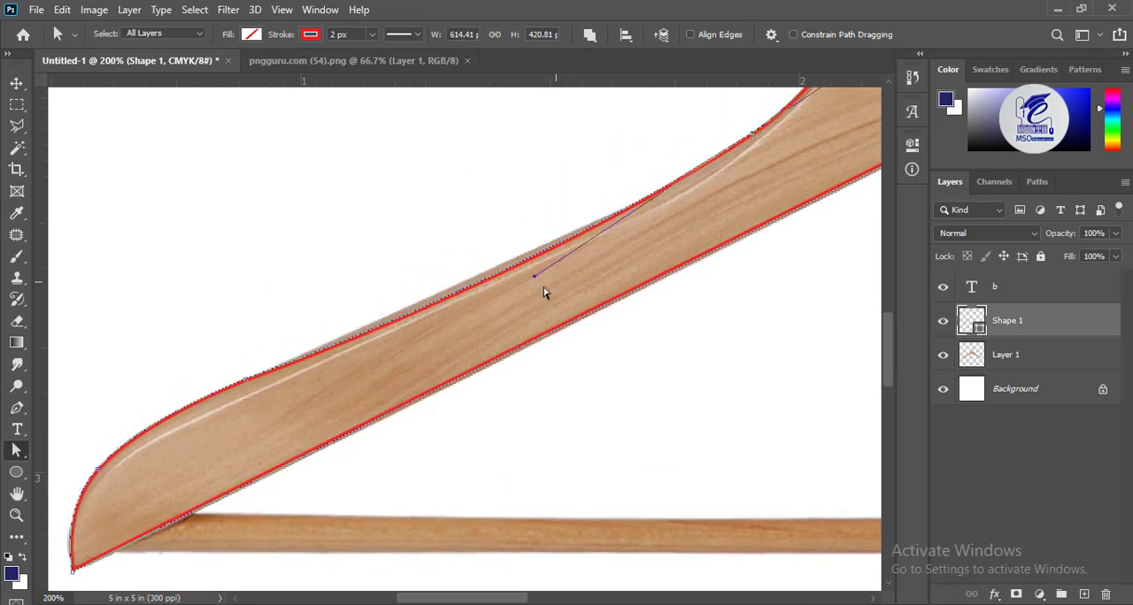
drag(532, 281, 505, 283)
key(ctrl+plus)
key(ctrl+plus)
key(ctrl+plus)
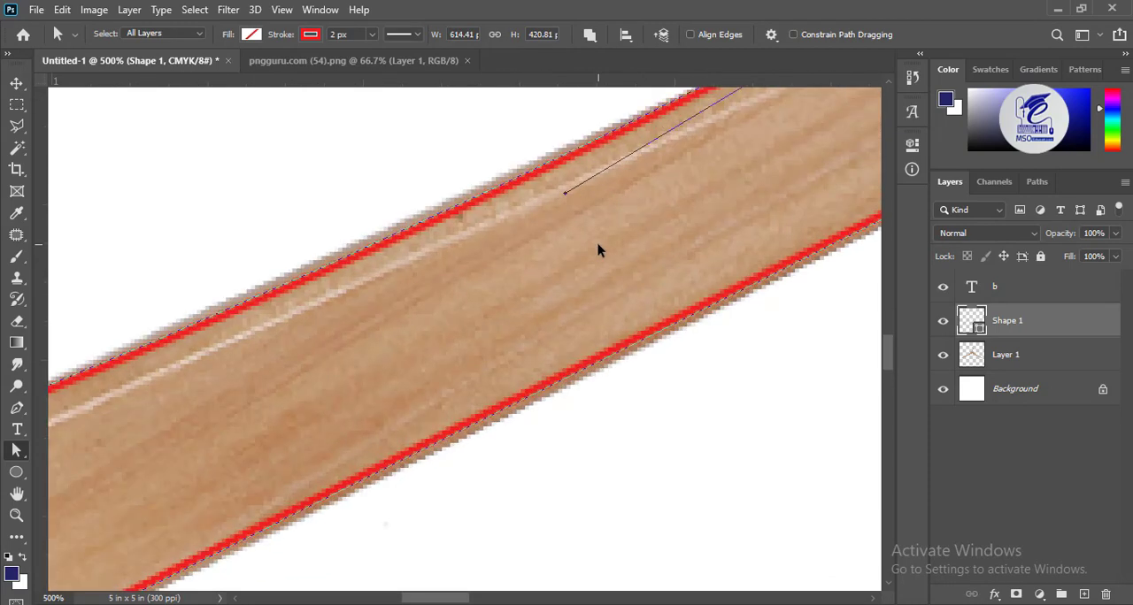
Remove the stroke from the left half shape and fill it with black
key(ctrl+minus)
key(ctrl+minus)
key(ctrl+minus)
key(ctrl+minus)
click(309, 35)
click(210, 67)
click(253, 36)
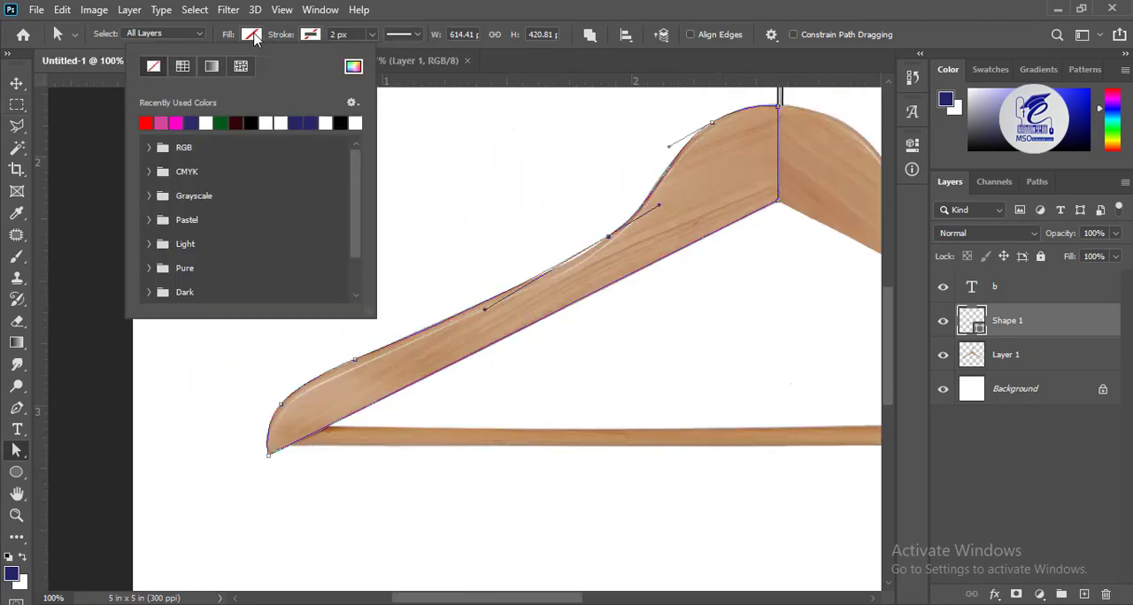
click(235, 123)
click(16, 83)
Duplicate the black half shape, flip the copy horizontally and place it over the hanger's right half
drag(756, 316, 611, 309)
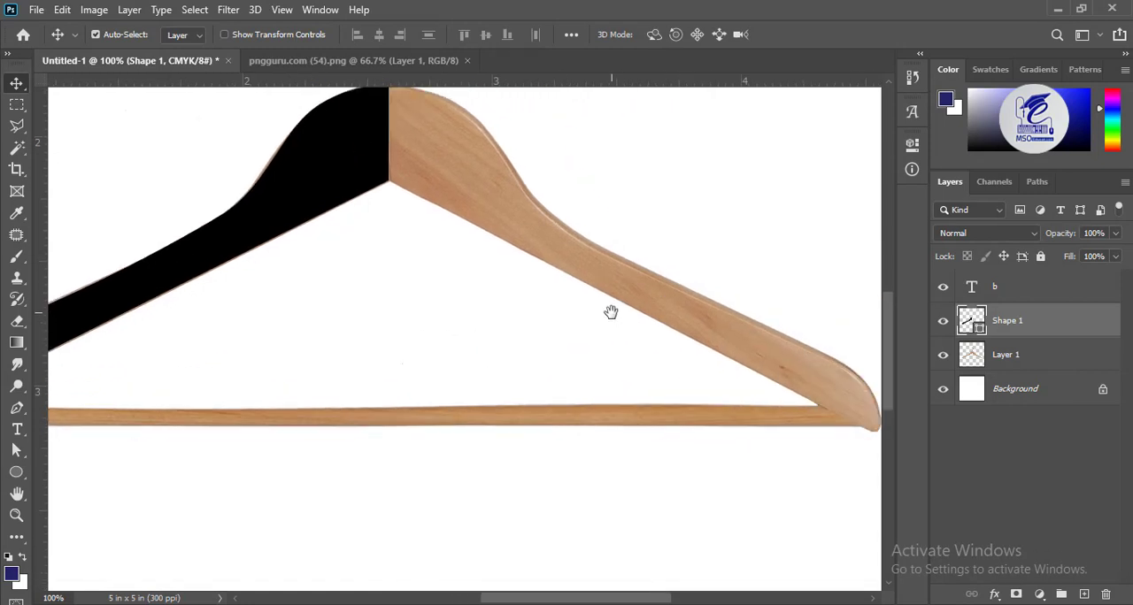
key(ctrl+minus)
key(ctrl+minus)
key(ctrl+j)
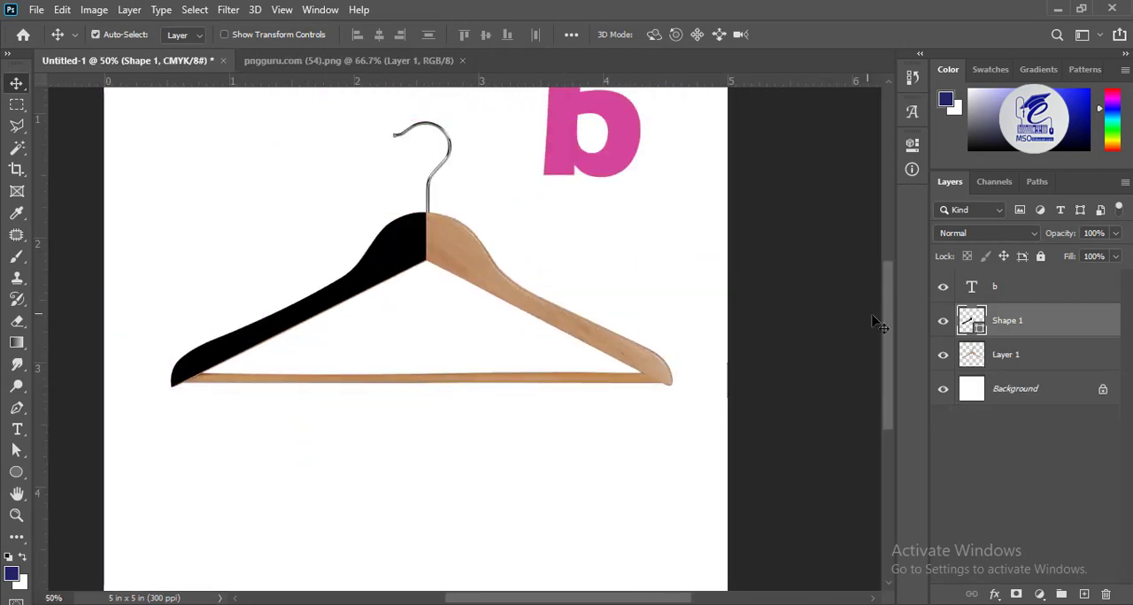
click(62, 10)
click(175, 368)
right_click(336, 372)
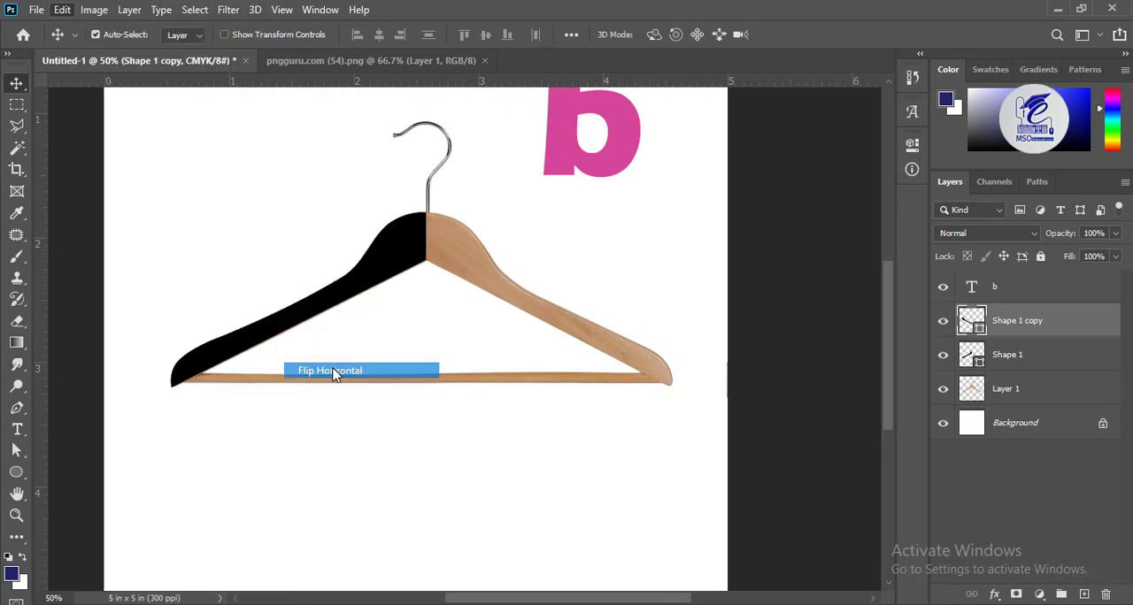
click(336, 371)
drag(265, 328, 520, 329)
Draw a black rectangle about 1190 by 18 px over the hanger's lower bar
right_click(16, 472)
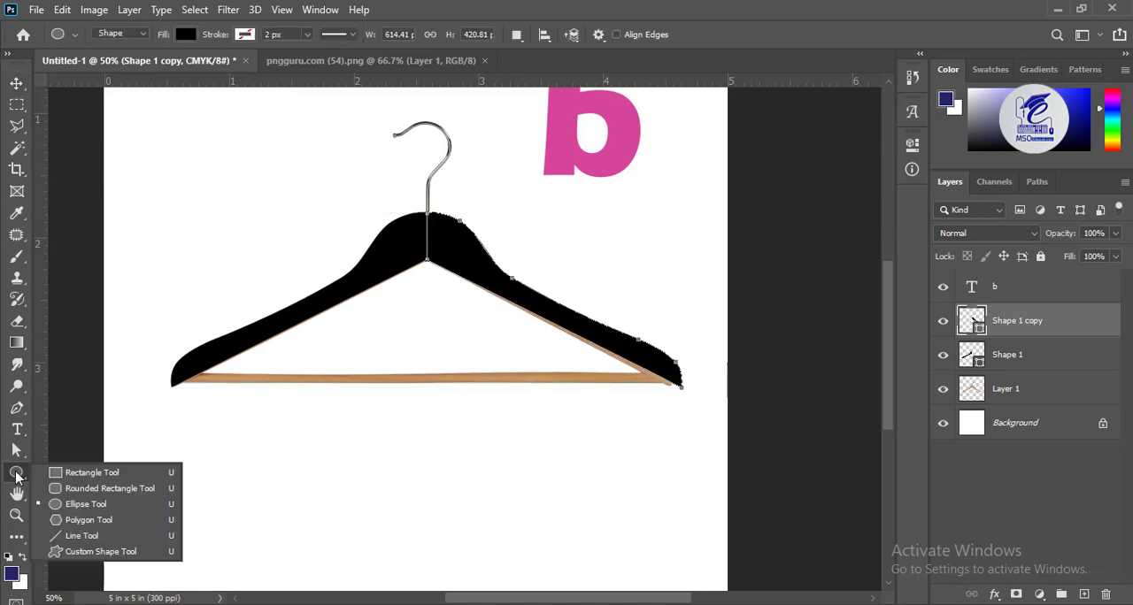
click(88, 472)
drag(182, 373, 675, 384)
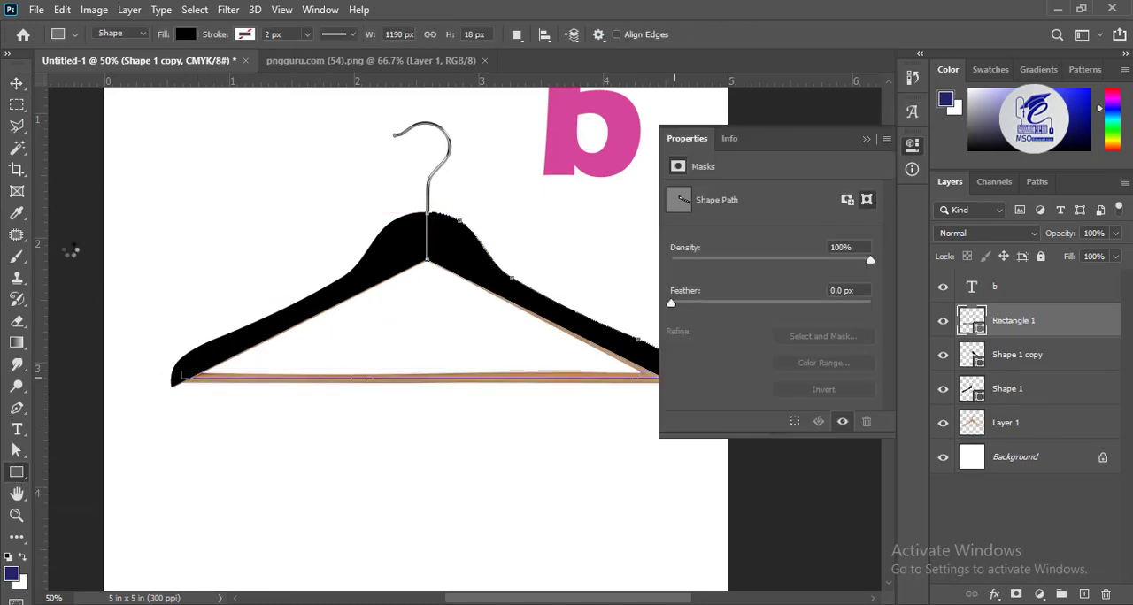
click(16, 84)
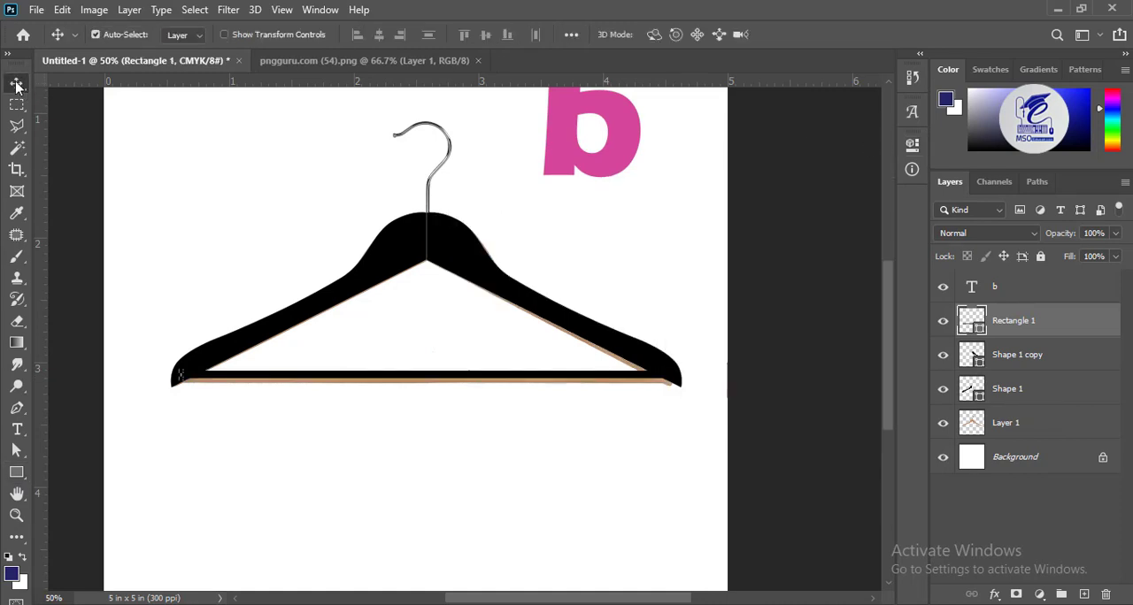
Place a slightly smaller letter b over the hanger's neck and duplicate its layer with the original hidden
click(469, 254)
drag(551, 142, 412, 243)
drag(986, 301, 1079, 594)
drag(1080, 594, 1083, 594)
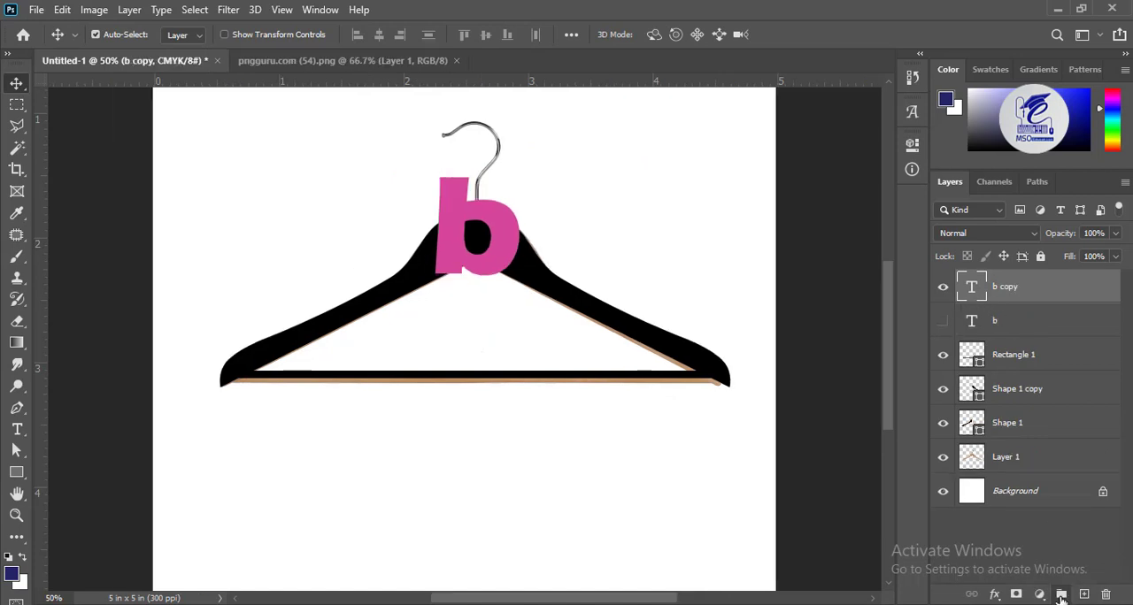
Put the b copy into a new group and merge that group into a single layer
click(1061, 595)
drag(980, 298, 993, 277)
click(962, 280)
right_click(977, 281)
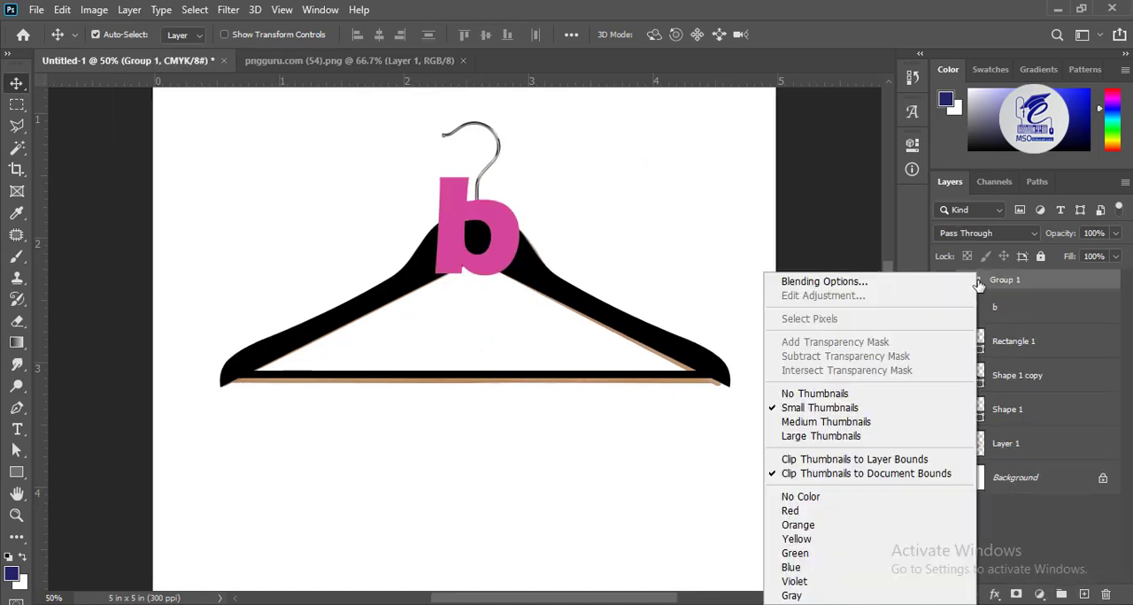
right_click(1021, 287)
click(918, 550)
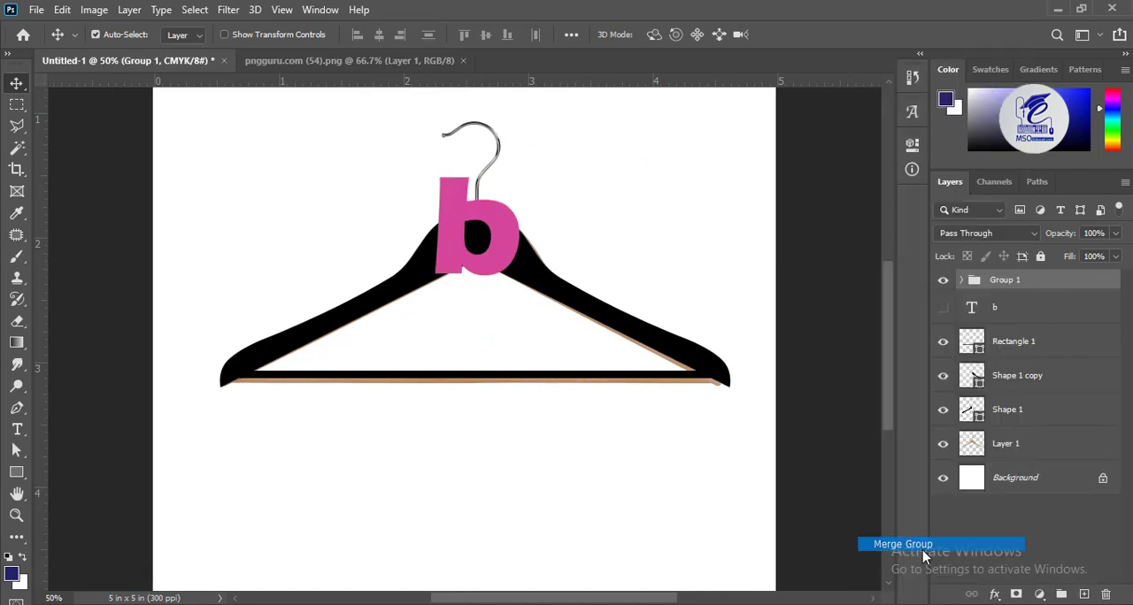
click(947, 289)
click(943, 287)
key(ctrl+BackSpace)
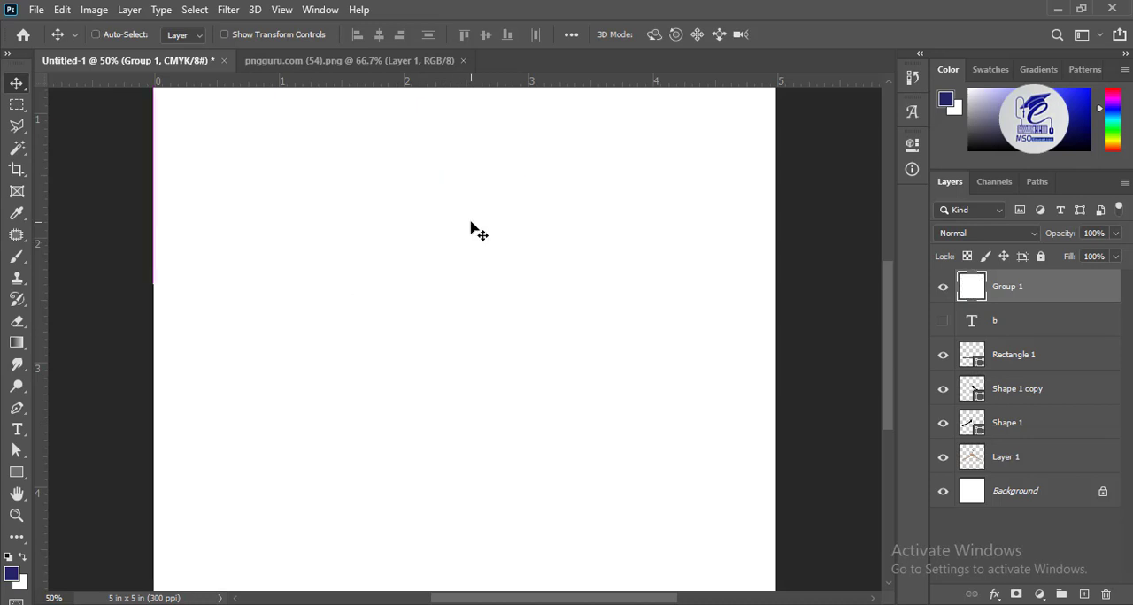
Shift the merged letter b so the right edge of its stem lines up with the hook's shaft
key(ctrl+plus)
key(ctrl+plus)
key(ctrl+plus)
drag(479, 203, 460, 419)
key(ctrl+plus)
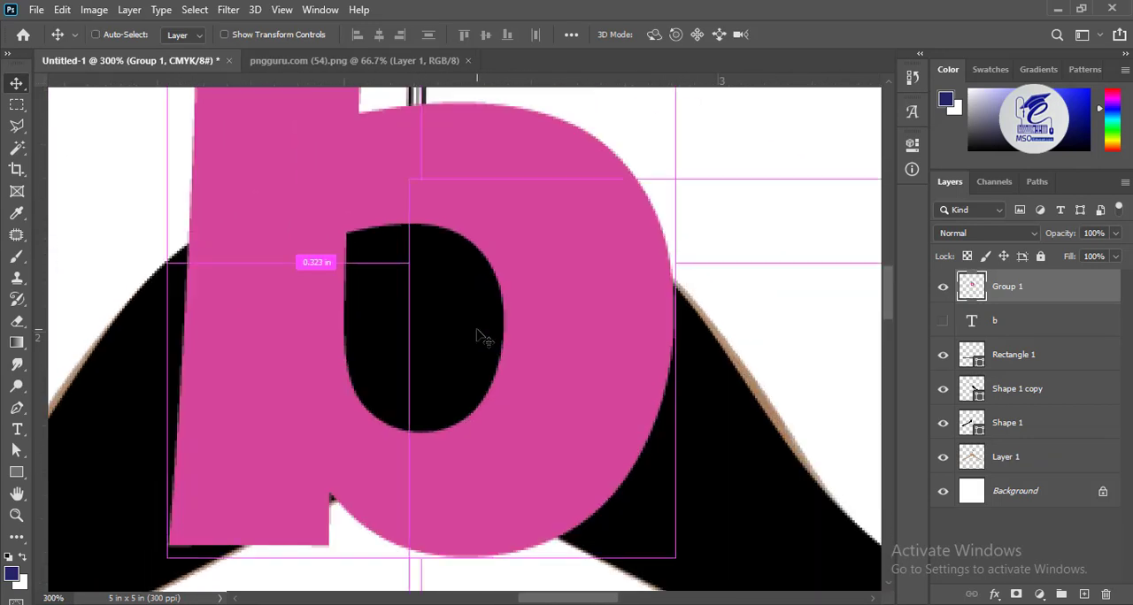
key(ctrl+minus)
key(ctrl+minus)
drag(449, 294, 463, 307)
Add a vertical guide along the hook's shaft and outline the b's bowl right of it with straight Pen segments
click(24, 408)
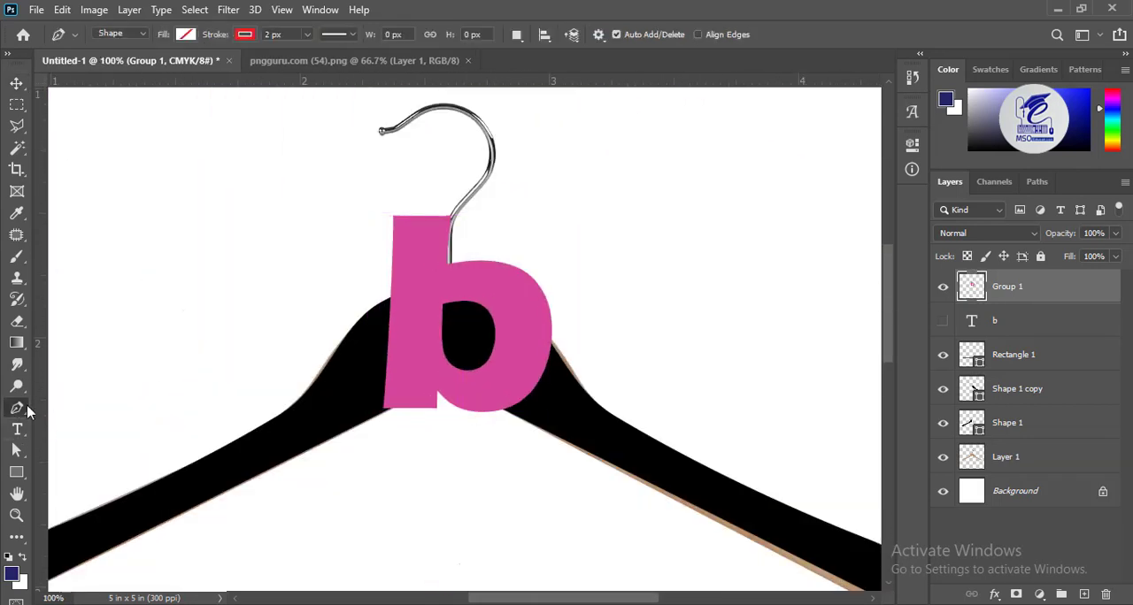
drag(44, 403, 452, 416)
click(453, 306)
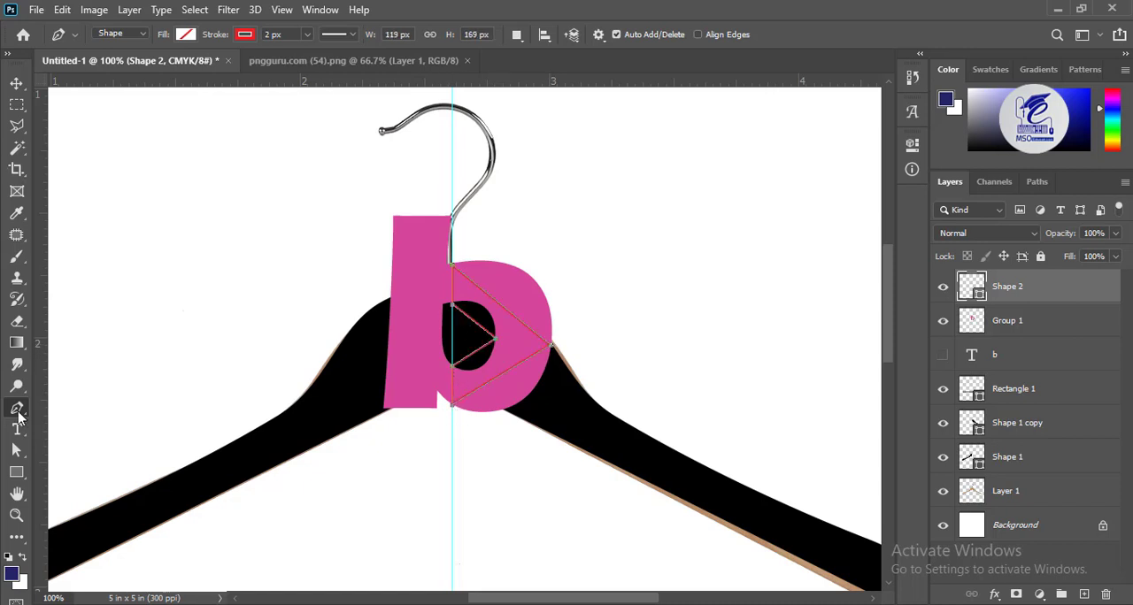
Add anchor points on the path's two outer segments and curve them around the outside of the b's bowl
click(16, 450)
right_click(502, 308)
click(530, 223)
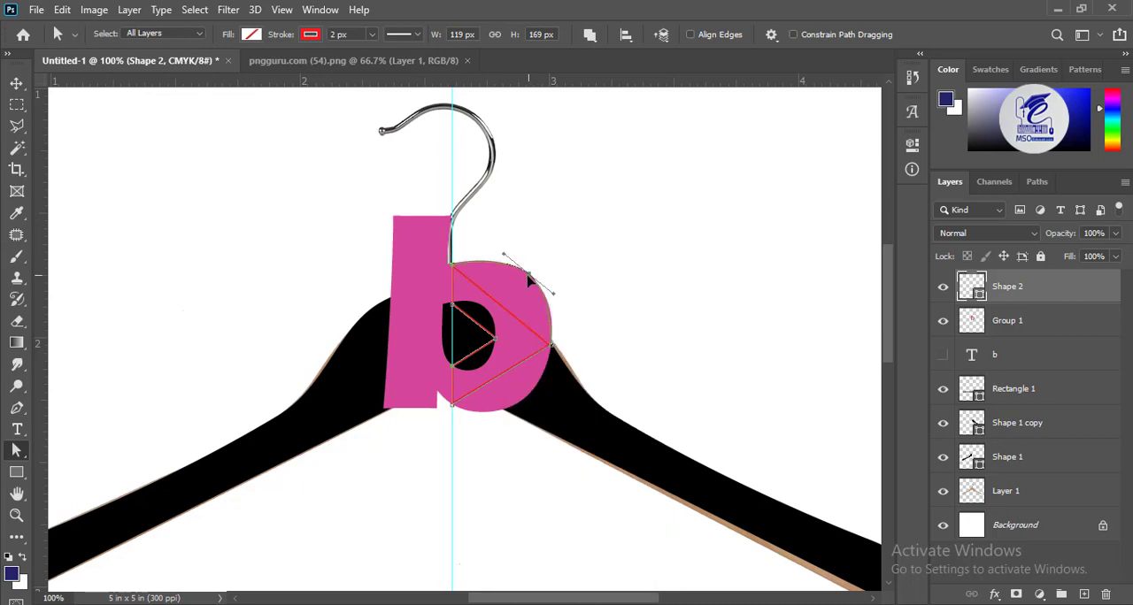
right_click(502, 386)
click(531, 223)
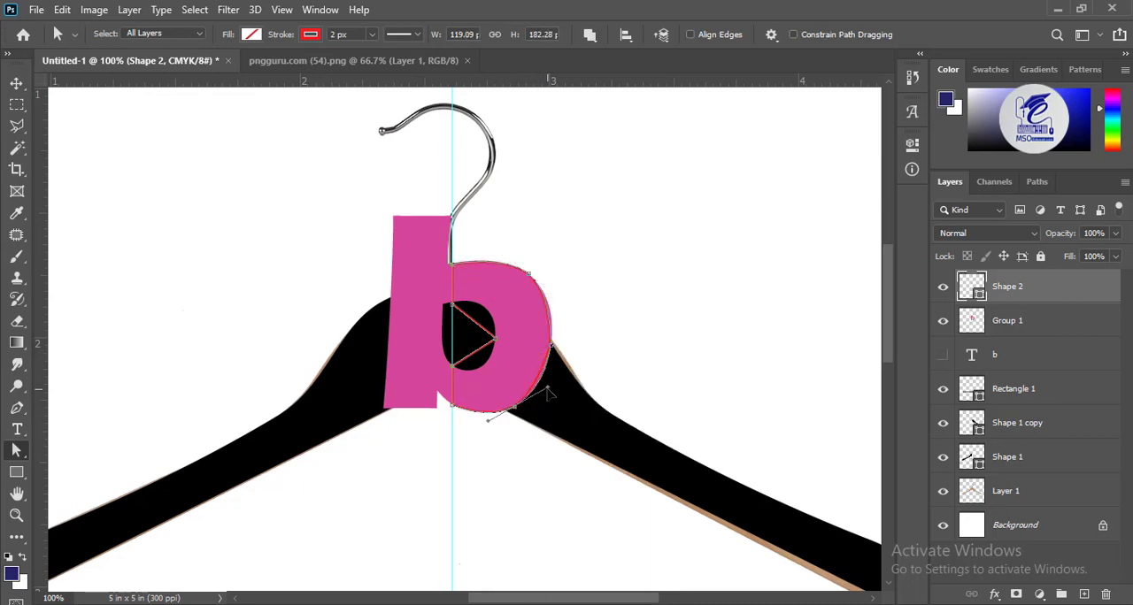
Add anchor points on the path's two inner segments and curve them around the b's counter
right_click(482, 309)
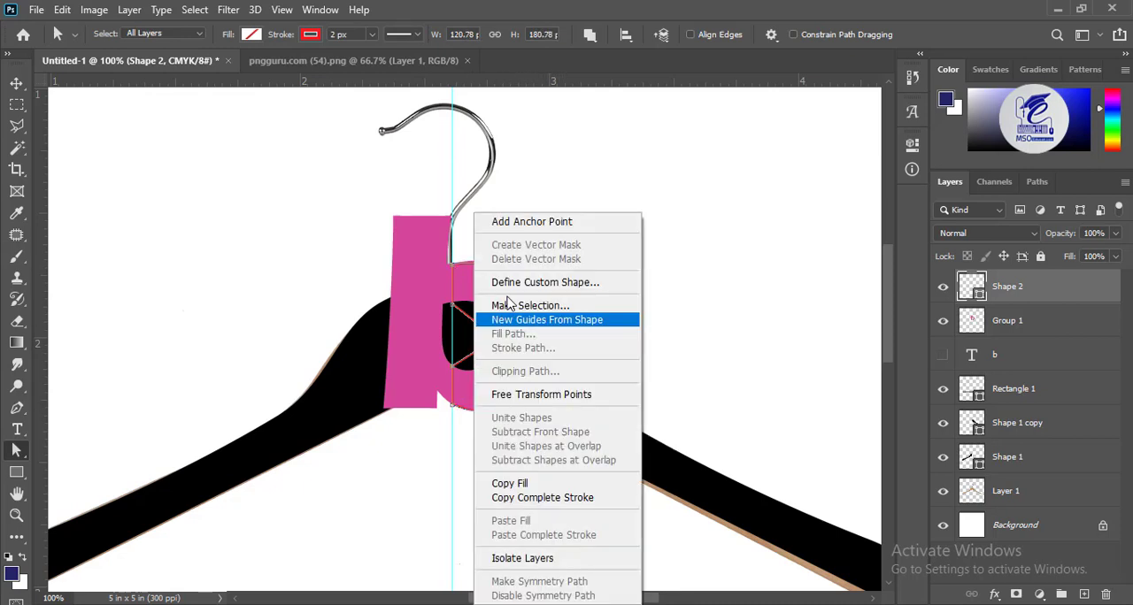
click(530, 223)
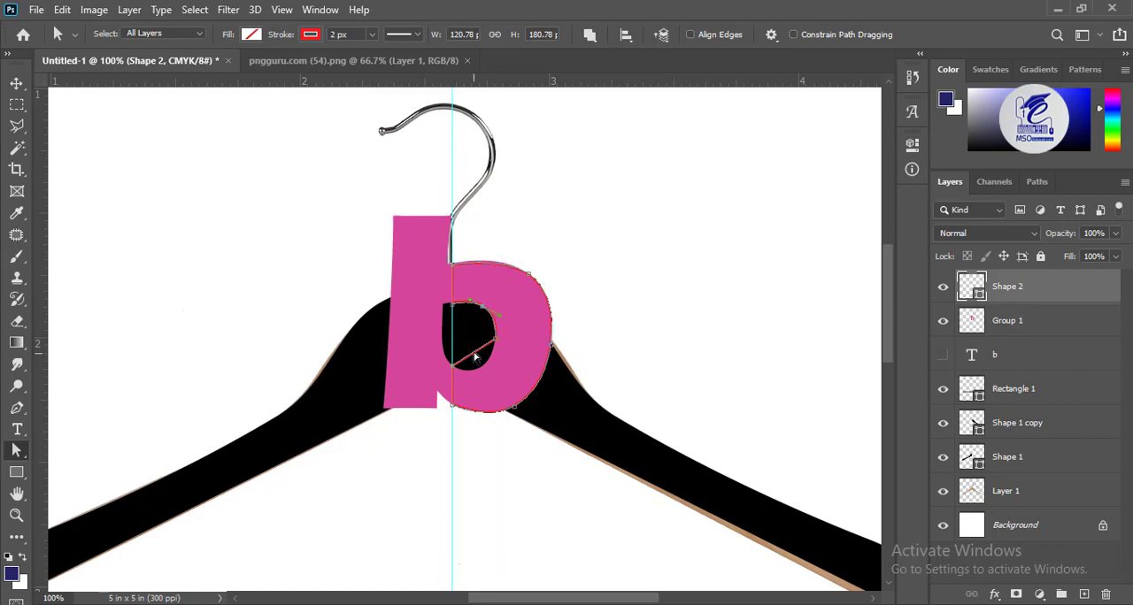
right_click(475, 356)
click(529, 219)
key(ctrl+plus)
key(ctrl+plus)
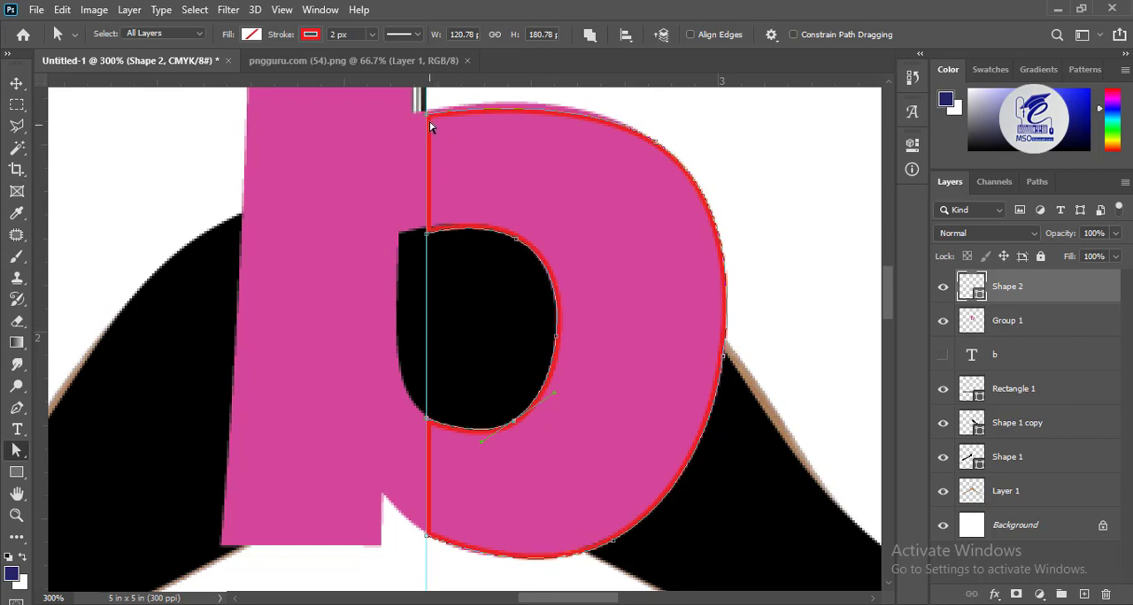
Refine the upper-right curve of the b's bowl outline and give the shape a pink fill without a stroke
drag(576, 92, 577, 92)
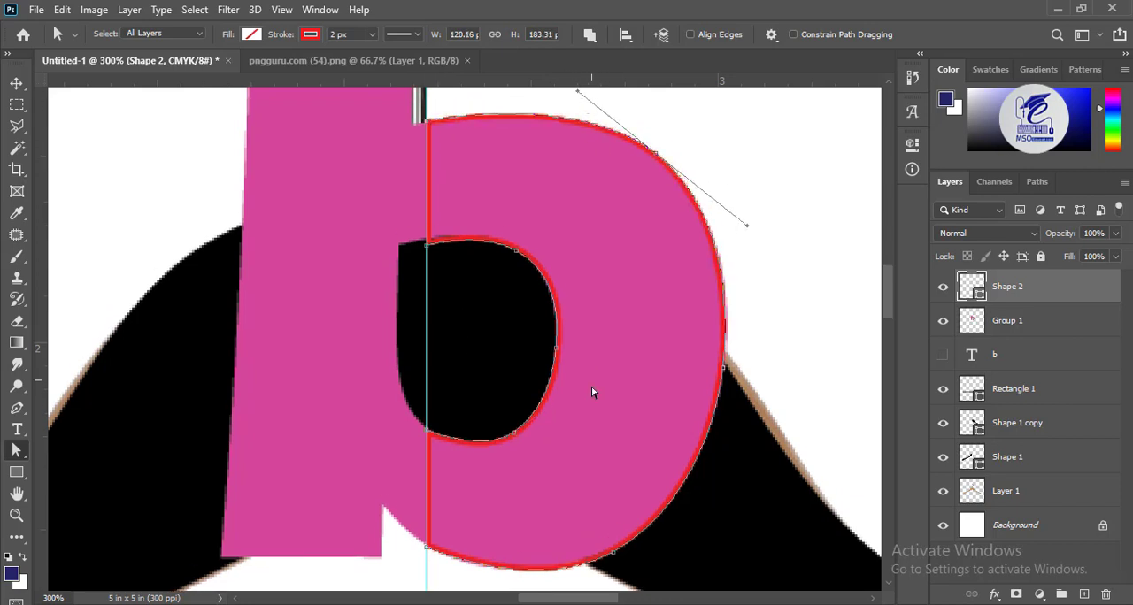
drag(485, 445, 501, 348)
key(ctrl+minus)
key(ctrl+minus)
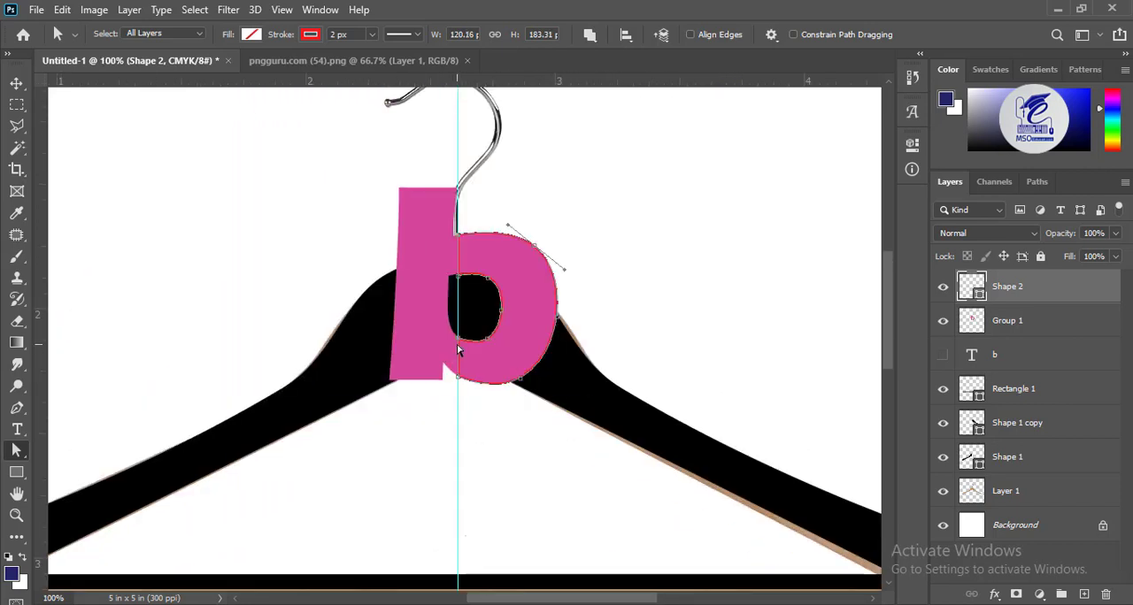
key(ctrl+plus)
drag(316, 200, 408, 252)
click(310, 34)
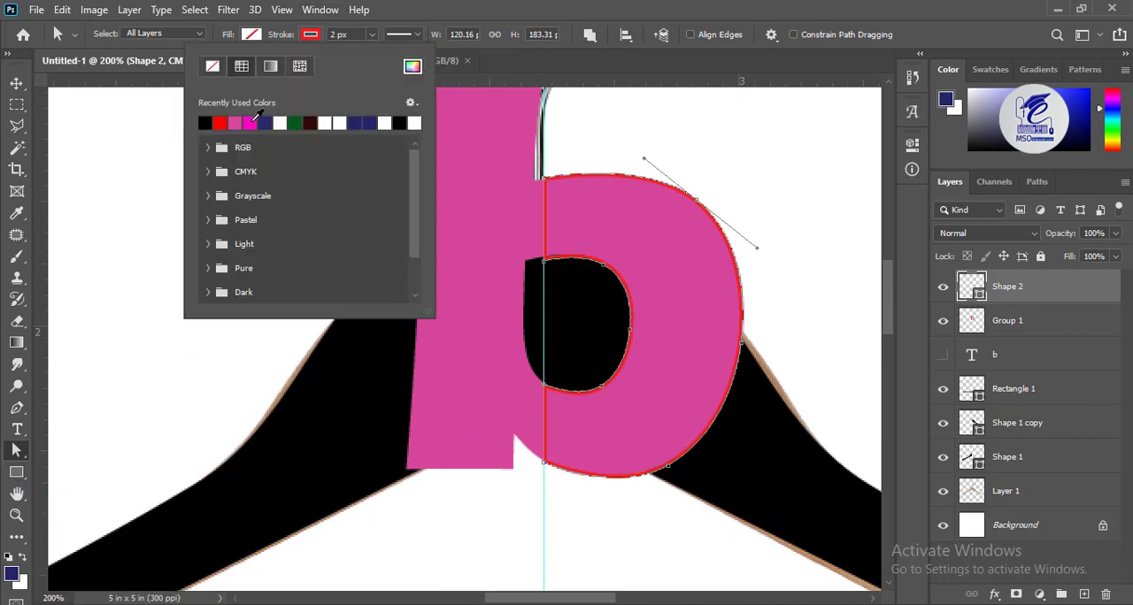
click(249, 122)
click(251, 34)
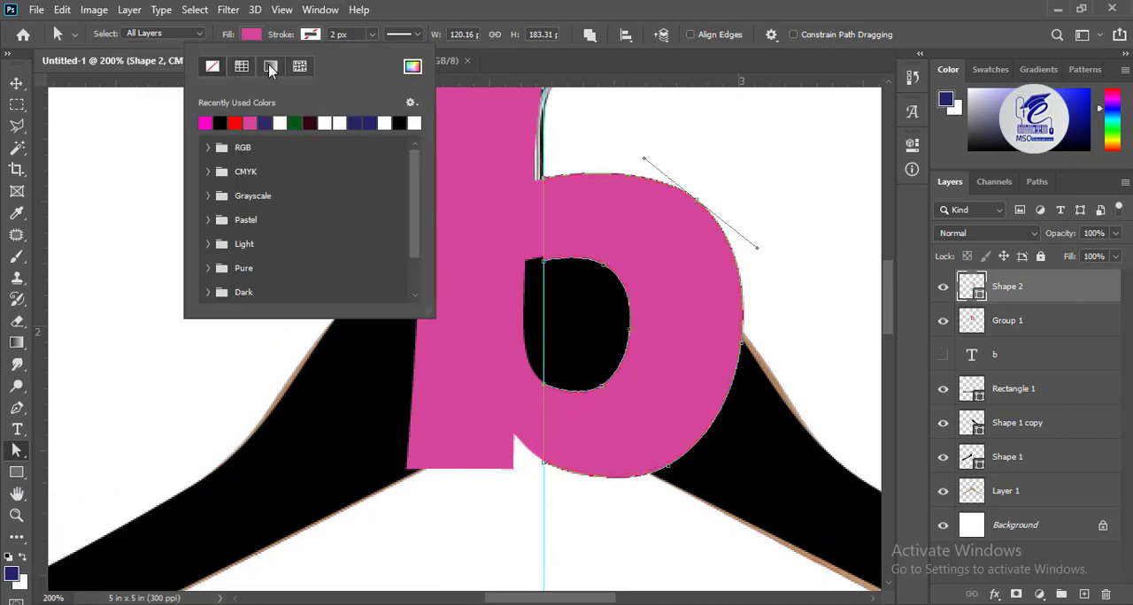
Shift the vertical guide slightly left and trace the b's slanted stem with straight Pen segments through its four corners
key(v)
drag(543, 346, 532, 345)
click(17, 408)
drag(495, 236, 482, 325)
click(411, 174)
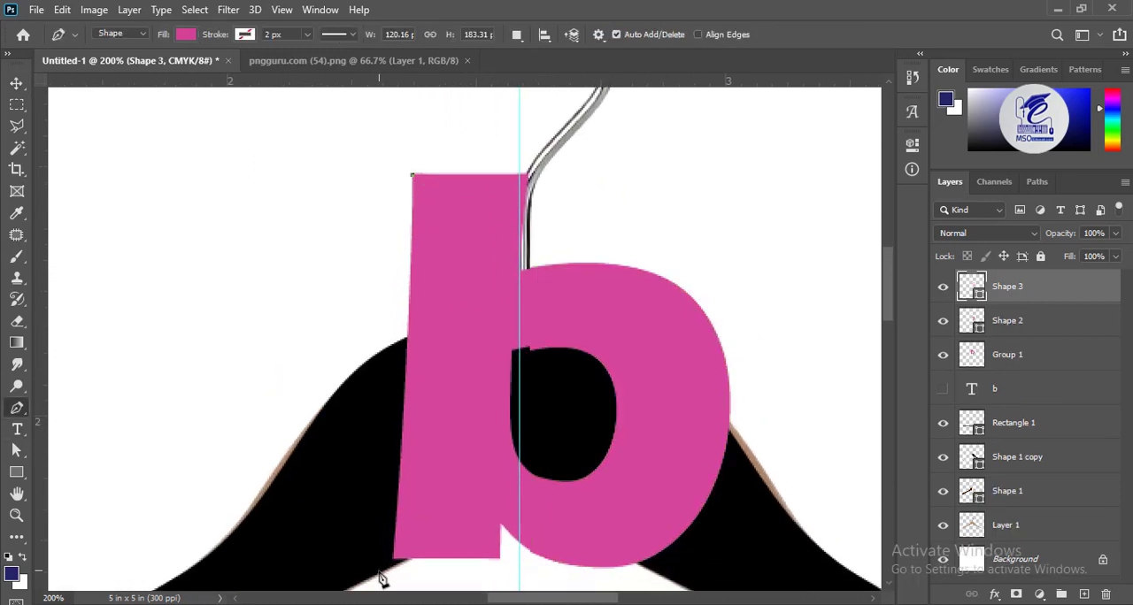
click(500, 560)
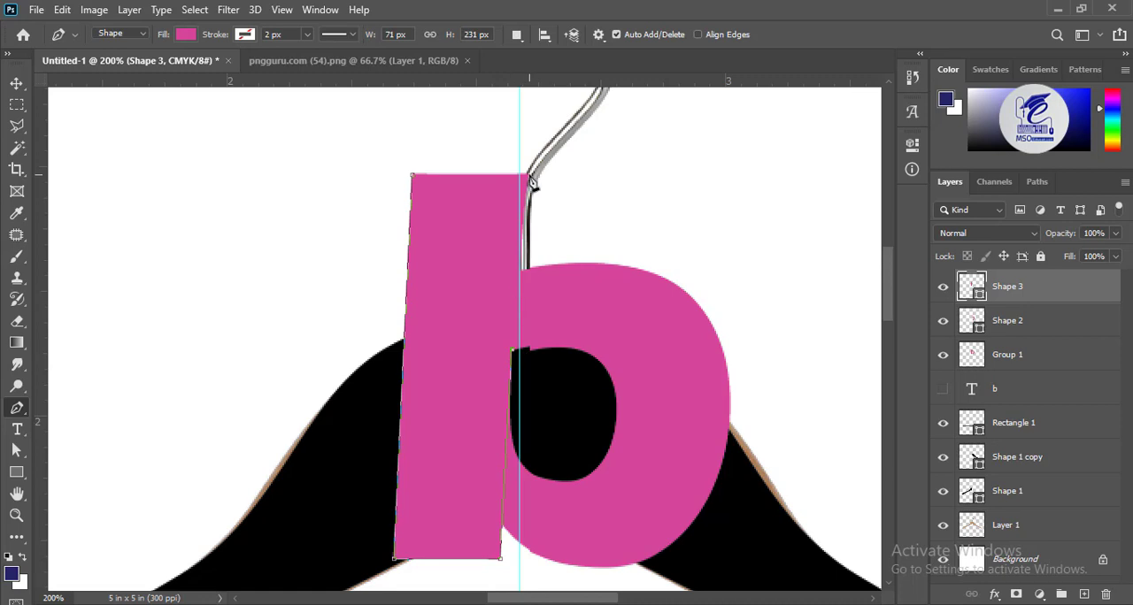
Remove the stem shape's fill and give it a red 2 px stroke
click(182, 34)
click(81, 123)
click(187, 36)
click(186, 35)
click(89, 66)
click(244, 35)
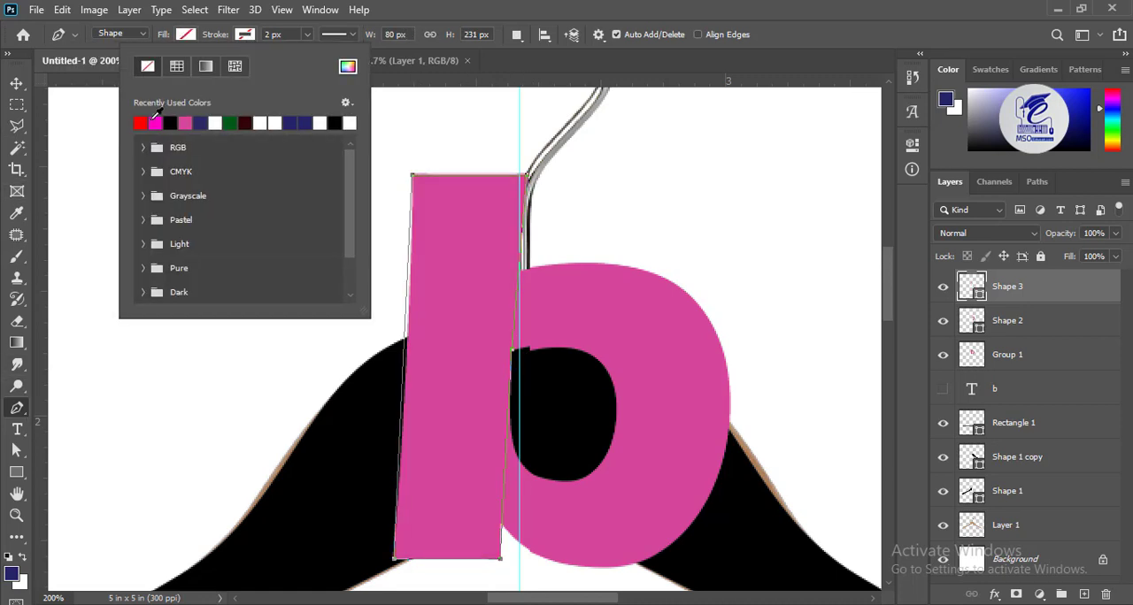
click(176, 67)
Add an anchor point on the stem outline's top edge and bend the edge downward into a concave curve
click(16, 451)
right_click(464, 180)
click(460, 184)
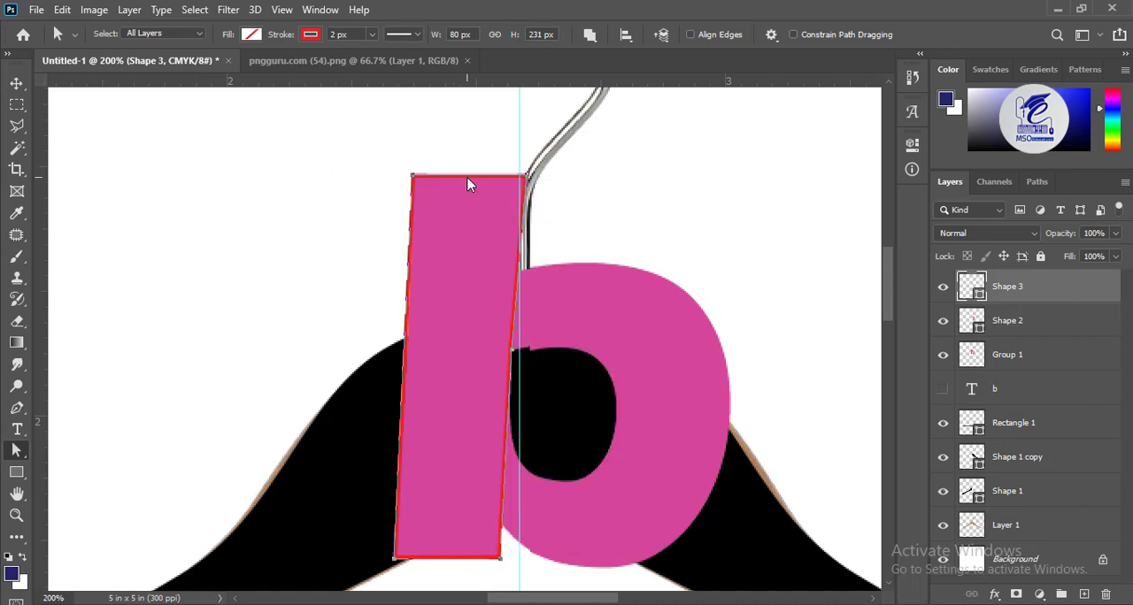
right_click(466, 177)
click(471, 182)
Add anchor points along the stem outline's left edge and fit it to the side of the letter's stem
click(17, 82)
drag(538, 372, 520, 315)
right_click(387, 311)
right_click(386, 296)
click(13, 85)
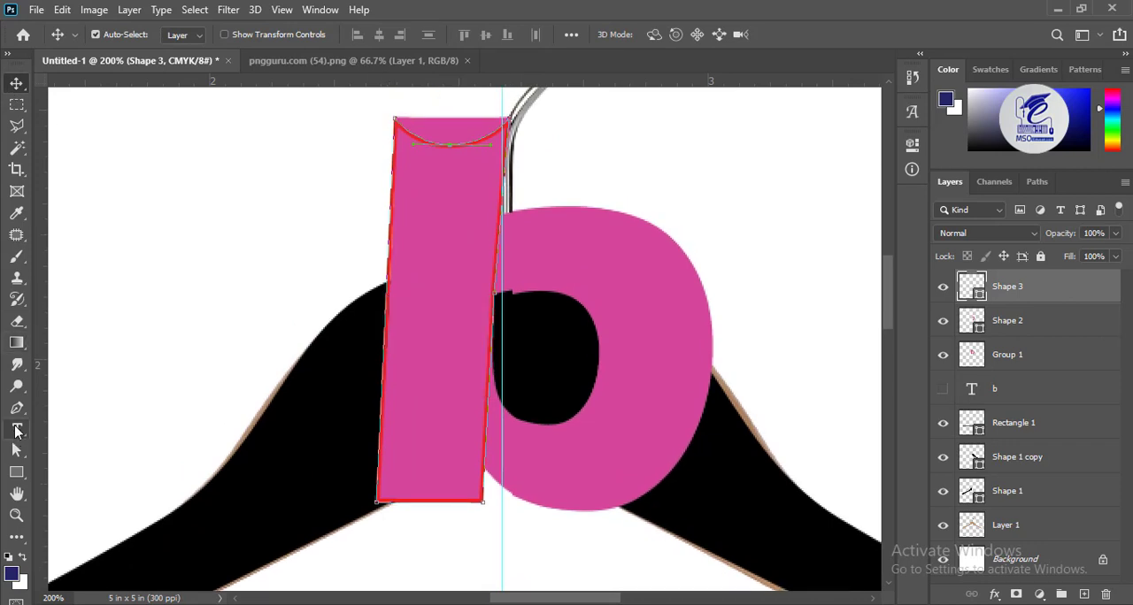
click(17, 450)
right_click(387, 303)
click(409, 221)
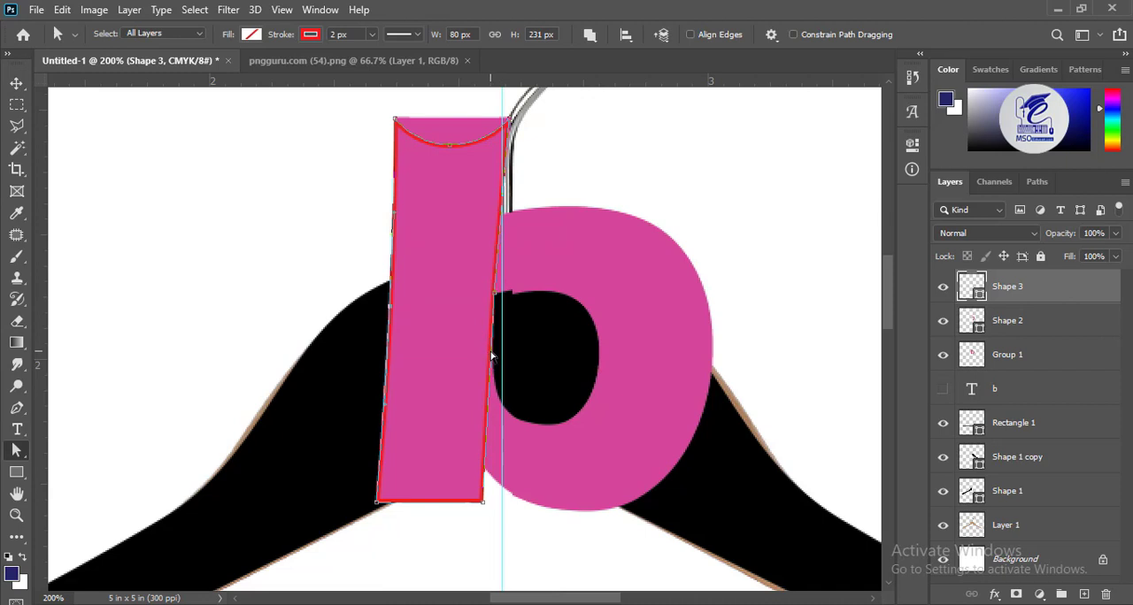
Fill the stem shape with black and remove its stroke
click(251, 34)
click(181, 120)
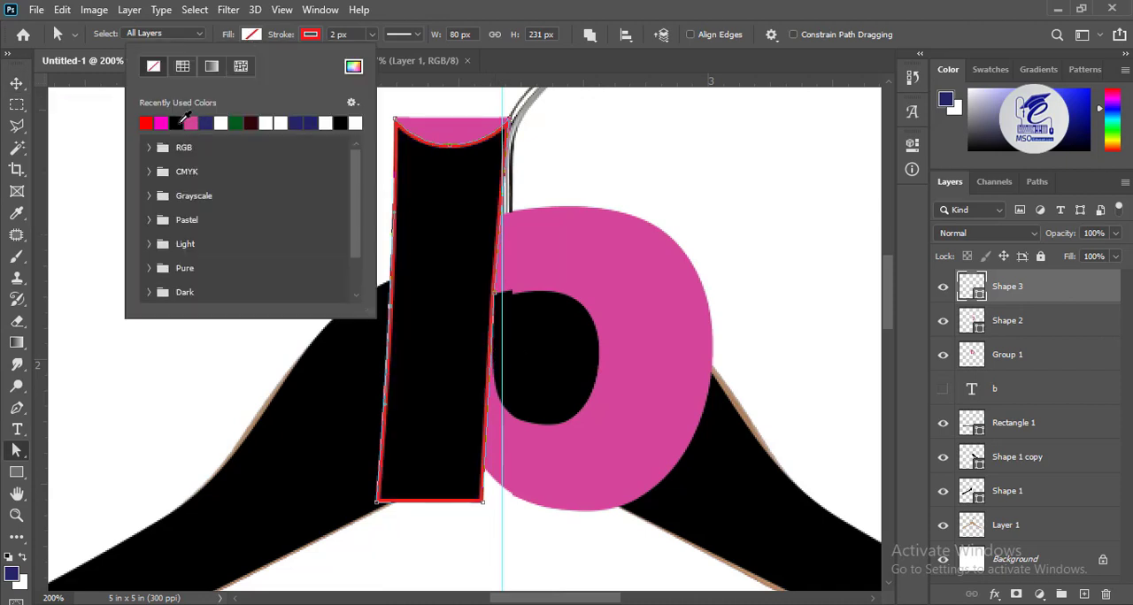
click(311, 35)
click(212, 68)
Hide the Group 1 layer holding the merged letter b and select the pink bowl shape
click(17, 83)
click(447, 130)
click(942, 355)
click(608, 270)
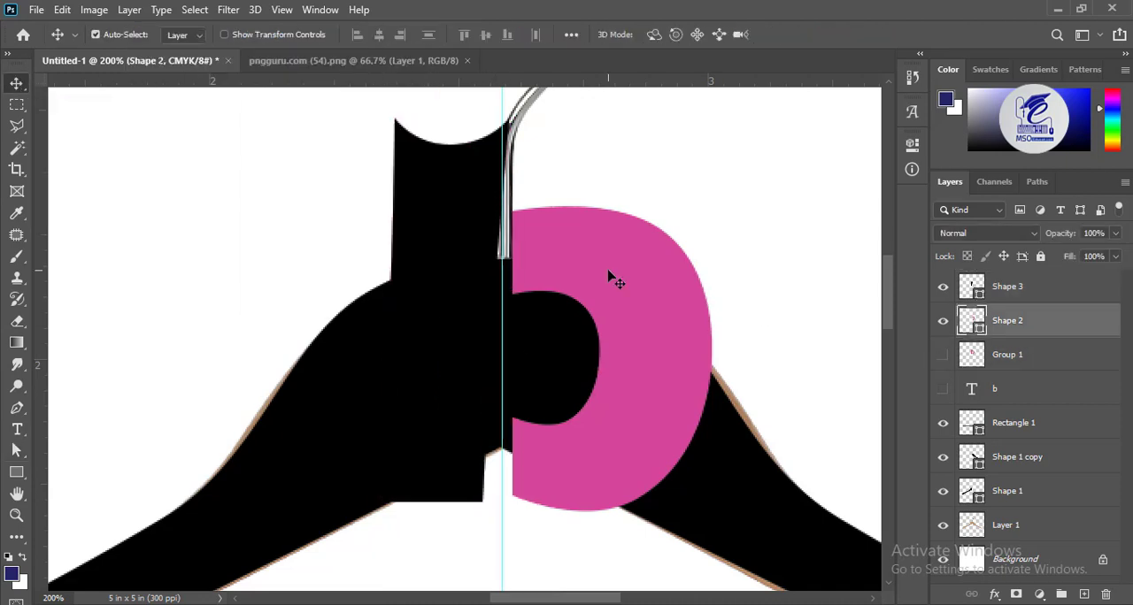
Try drawing a pink circle about 63 px wide above the stem within the bowl's shape layer
key(ctrl+0)
key(ctrl+plus)
key(ctrl+plus)
key(ctrl+plus)
drag(466, 184, 464, 267)
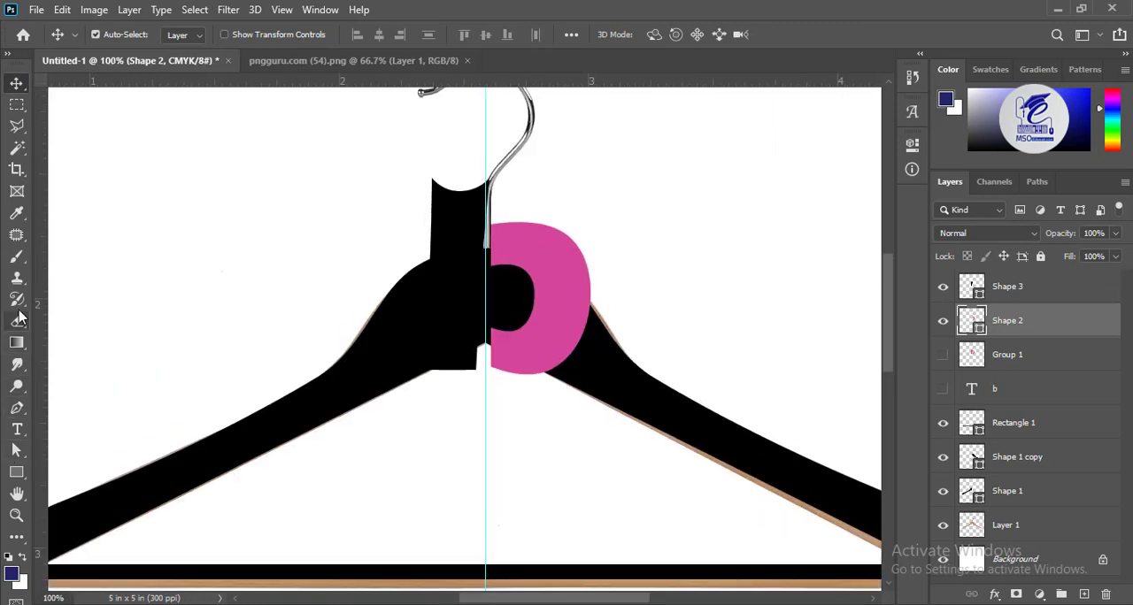
right_click(18, 473)
click(55, 489)
right_click(19, 474)
click(60, 505)
drag(434, 133, 485, 184)
key(v)
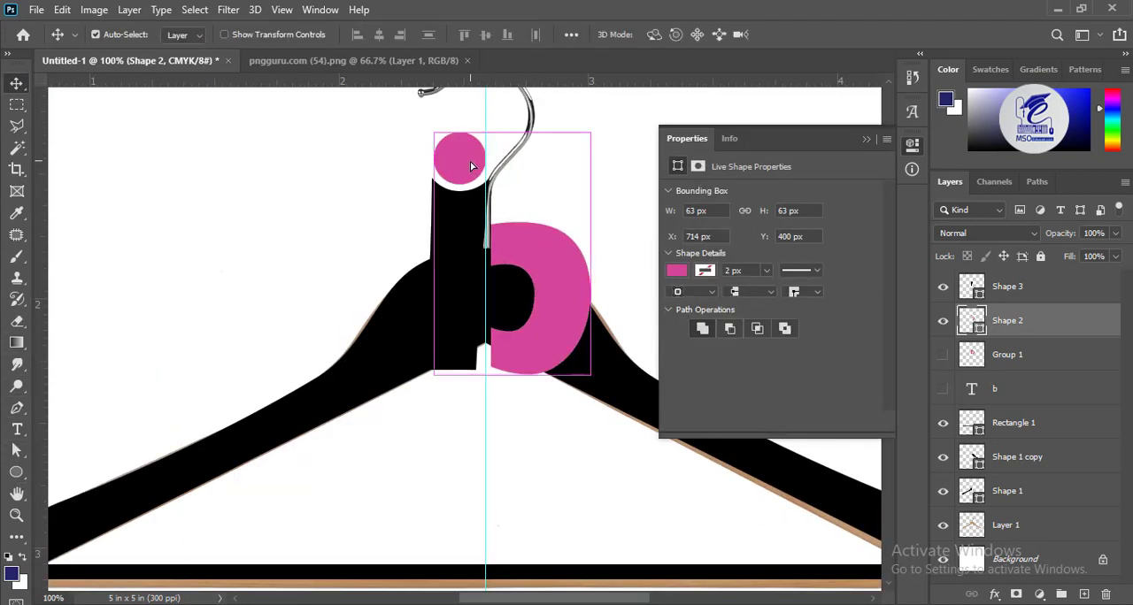
key(ctrl+z)
Draw a circle about 61 px wide above the stem on its own layer, filled pink without a stroke
click(1084, 595)
click(18, 473)
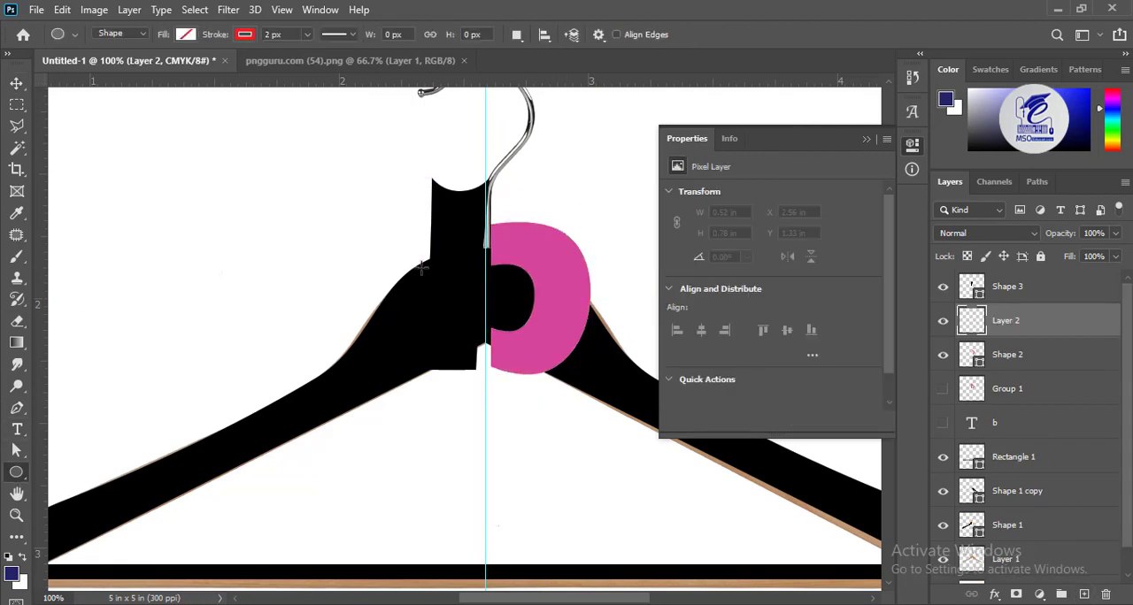
mouse_move(441, 138)
mouse_down()
mouse_move(493, 188)
mouse_move(456, 169)
mouse_up()
click(189, 38)
click(102, 123)
click(250, 38)
click(147, 66)
key(v)
Move the bowl, stem and circle together to the empty area right of the hanger's hook
key(ctrl+minus)
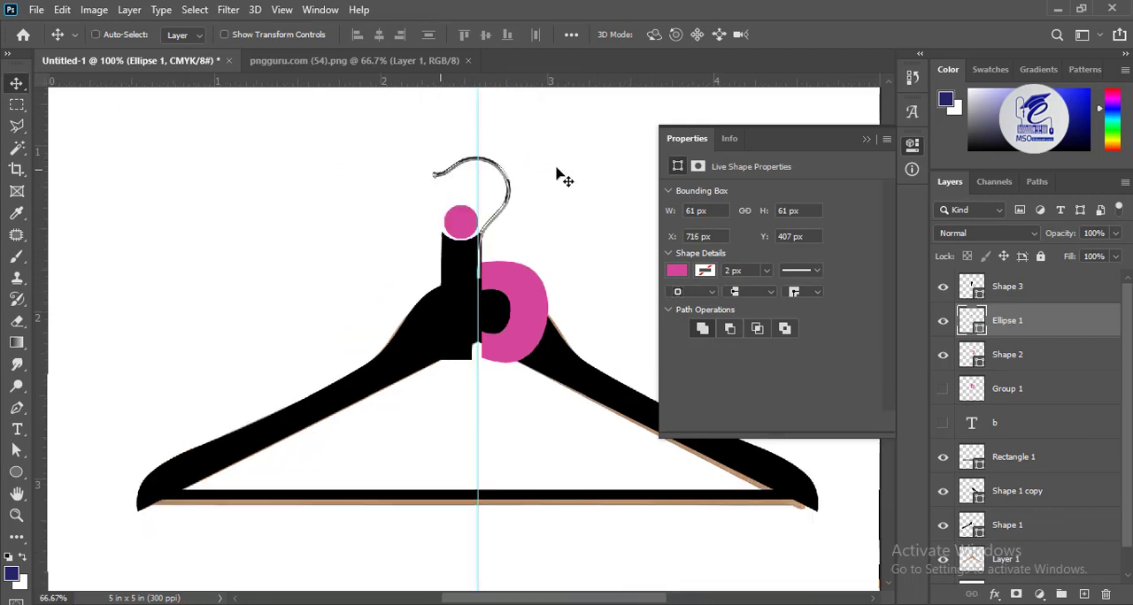
key(ctrl+minus)
click(607, 286)
key(ctrl+plus)
key(ctrl+plus)
drag(549, 398, 563, 324)
key(ctrl+plus)
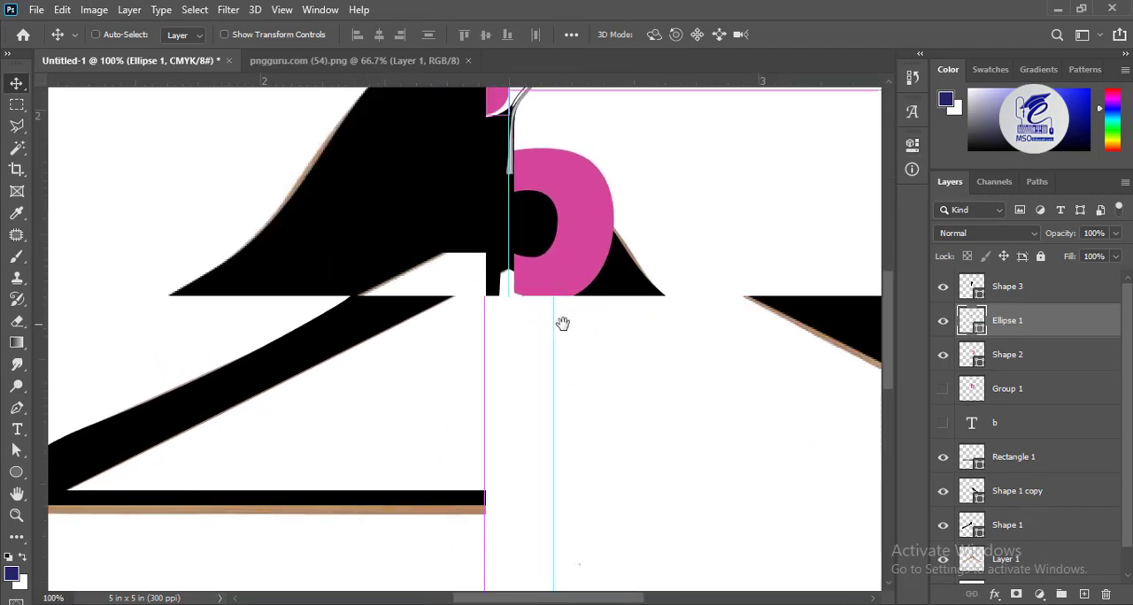
key(ctrl+minus)
ctrl+click(530, 242)
ctrl+shift+click(480, 245)
ctrl+shift+click(476, 175)
drag(528, 233, 682, 182)
Slant the bowl's left ends by moving their anchor points so they run parallel to the stem
ctrl+click(675, 243)
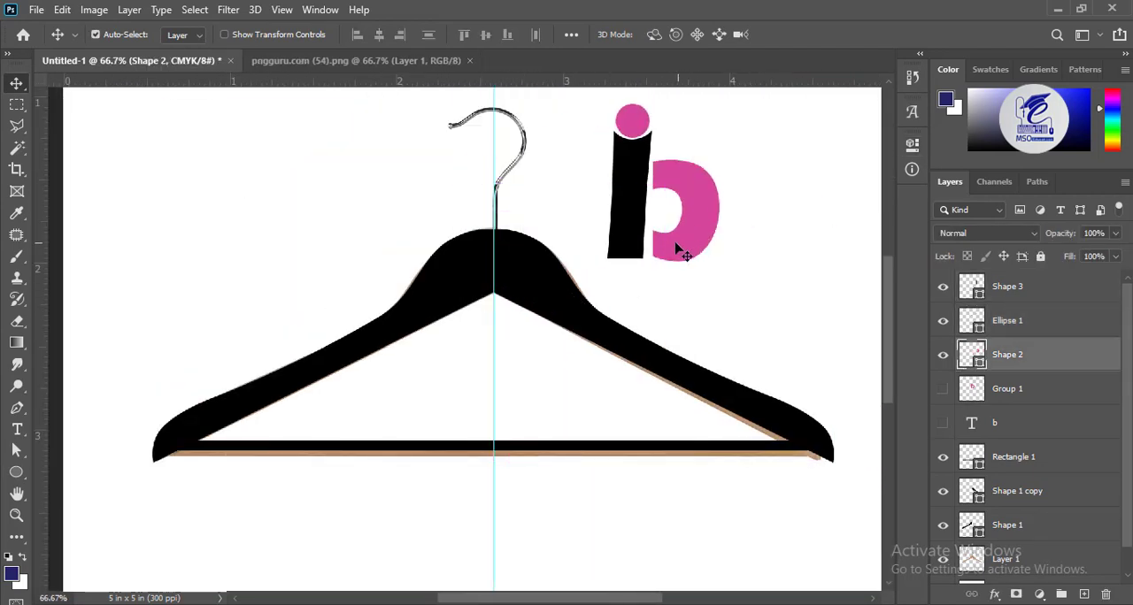
click(16, 449)
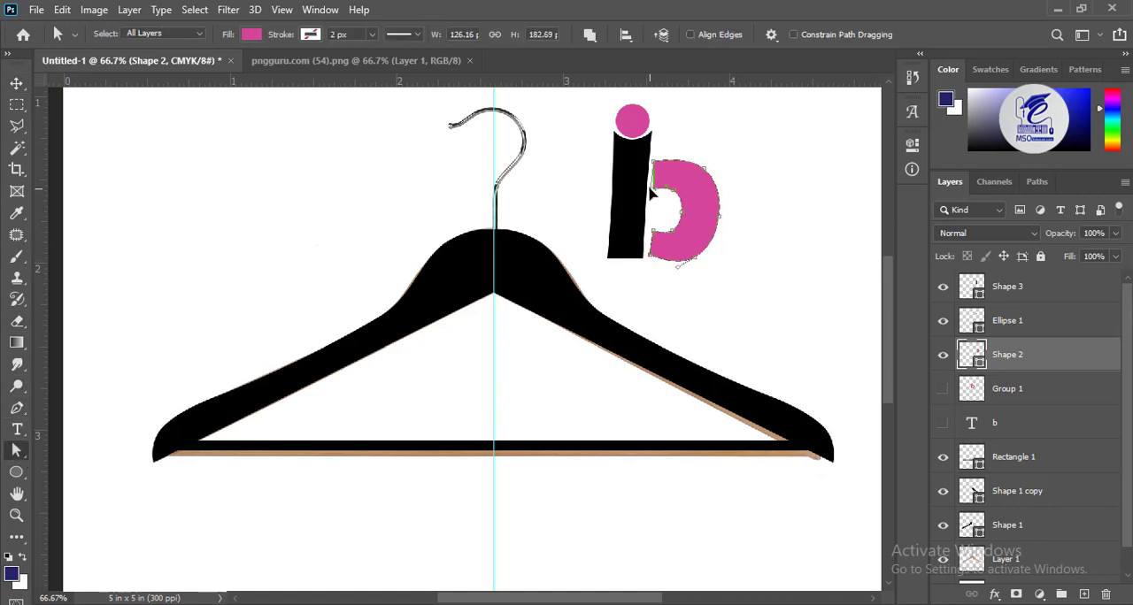
key(ctrl+plus)
key(ctrl+plus)
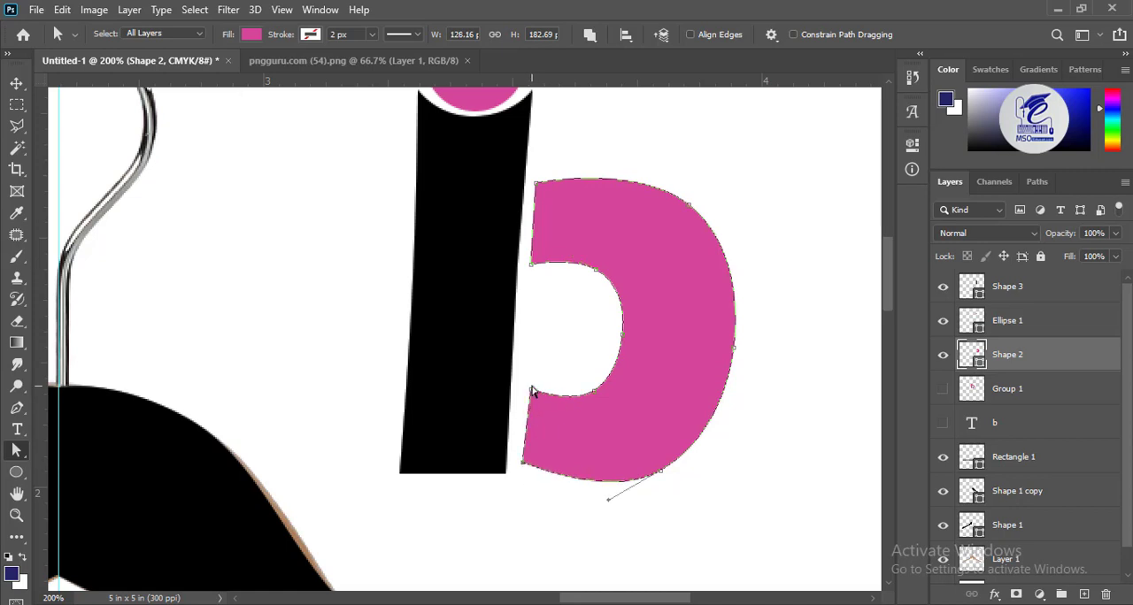
key(v)
Select the circle, stem and bowl together and move them back over the hanger's neck
key(ctrl+minus)
key(ctrl+minus)
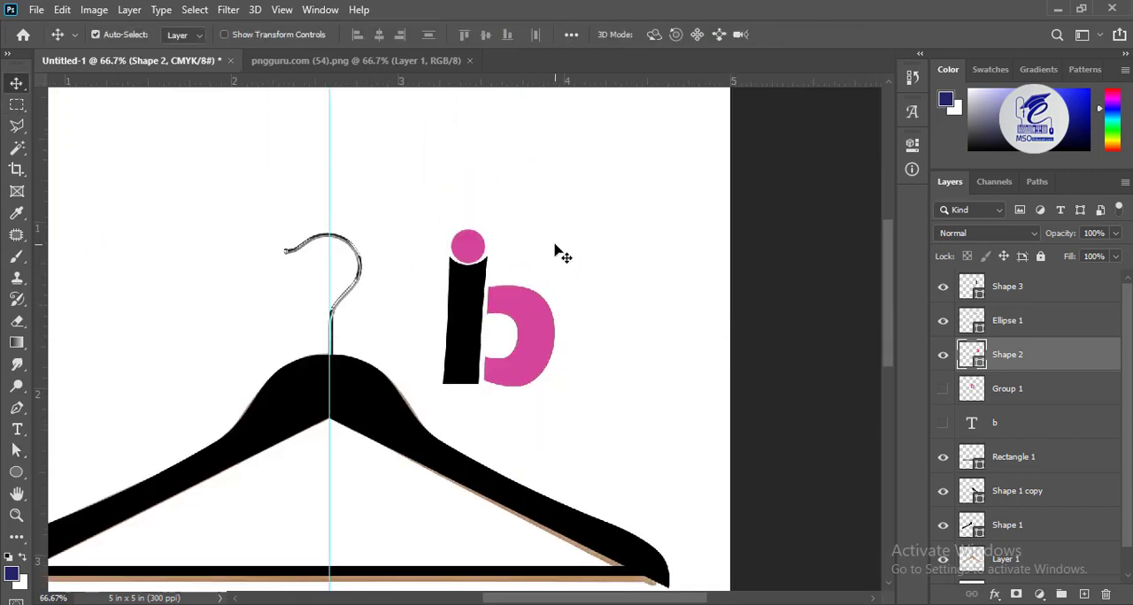
click(469, 250)
drag(554, 350, 433, 322)
click(592, 277)
shift+click(546, 265)
key(ctrl+z)
shift+click(538, 151)
drag(539, 210, 370, 267)
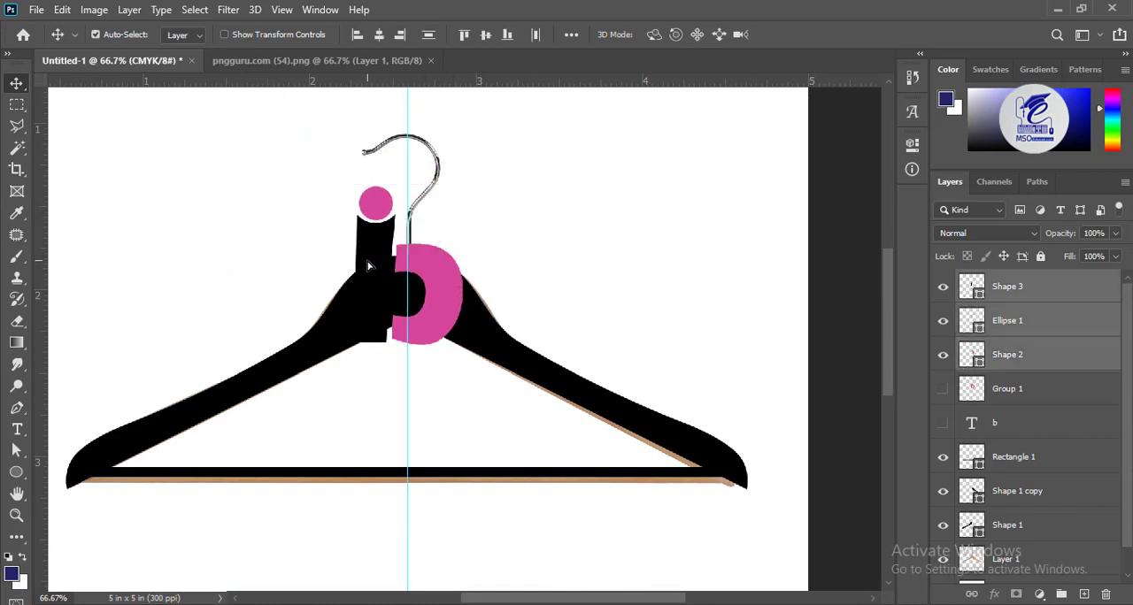
Move the vertical guide left to the gap between the stem and the bowl
click(485, 340)
click(463, 486)
key(ctrl+t)
drag(41, 433, 393, 438)
key(Return)
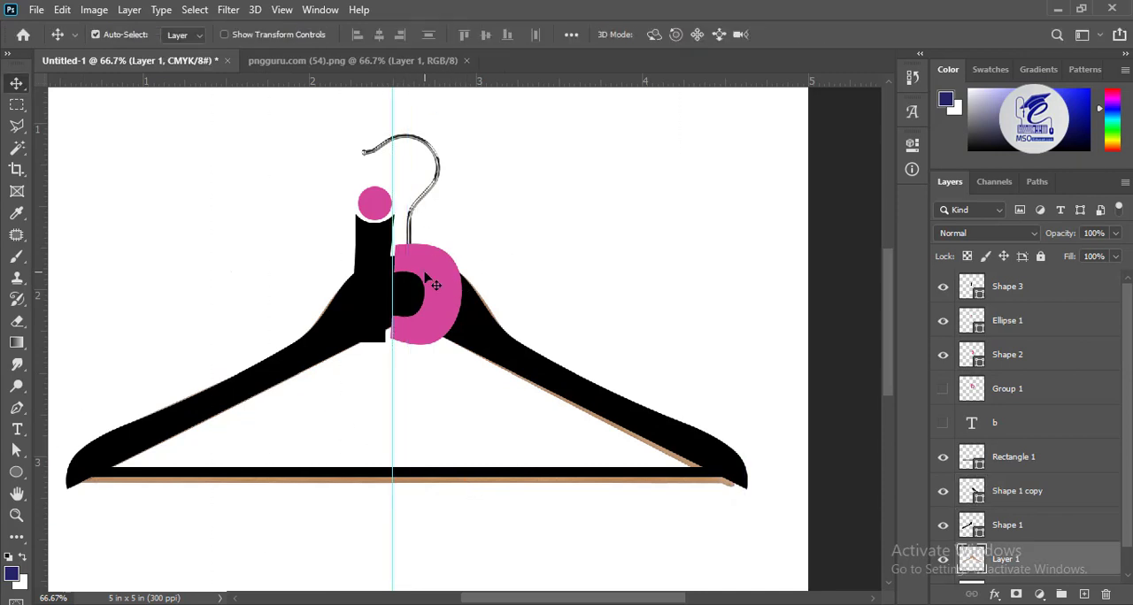
Bring the hanger photo layer to the front, align the guide with the hanger's centre and send the layer back
click(425, 274)
shift+click(378, 288)
shift+click(411, 297)
drag(1004, 559, 973, 276)
drag(395, 370, 406, 372)
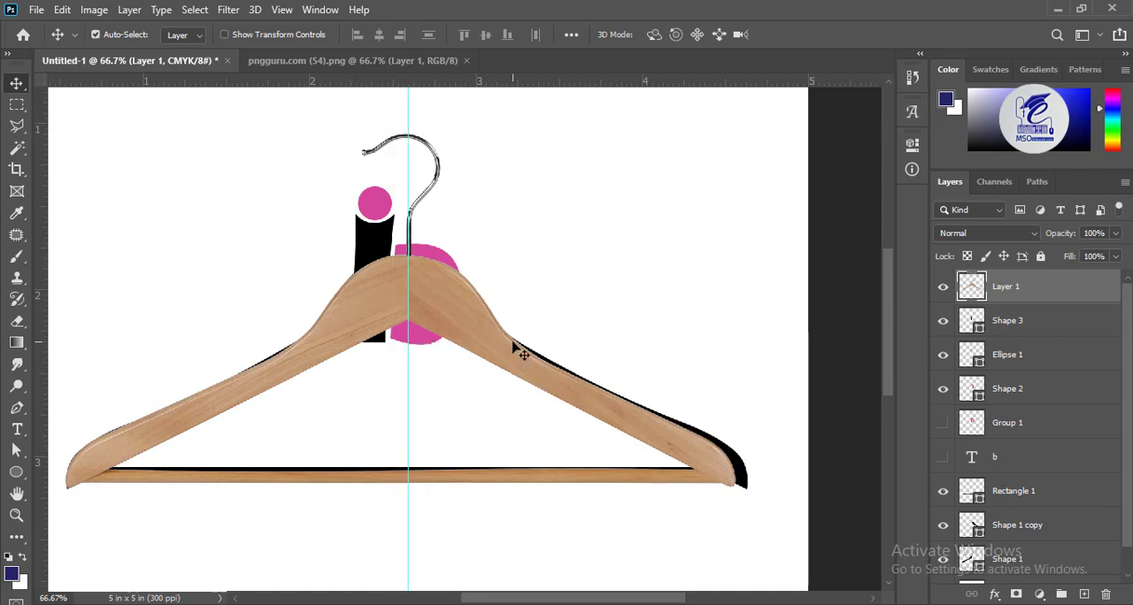
drag(969, 288, 974, 566)
Select the bowl, stem and circle together and nudge them slightly to the right
click(425, 276)
shift+click(378, 267)
shift+click(376, 209)
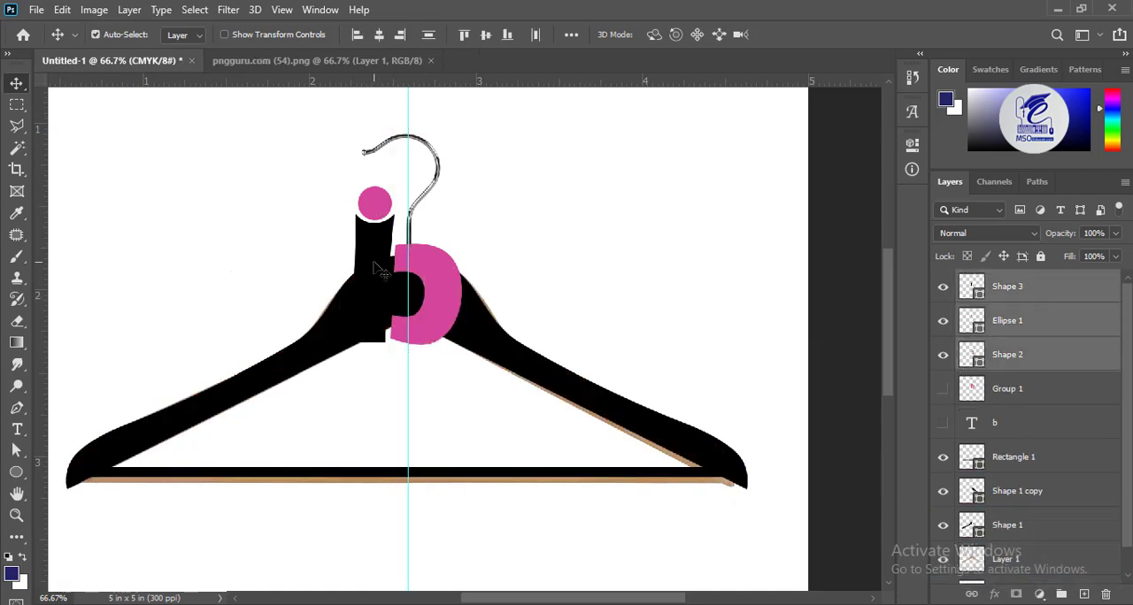
shift+click(376, 262)
shift+click(375, 213)
key(ctrl+t)
key(Escape)
ctrl+shift+click(377, 237)
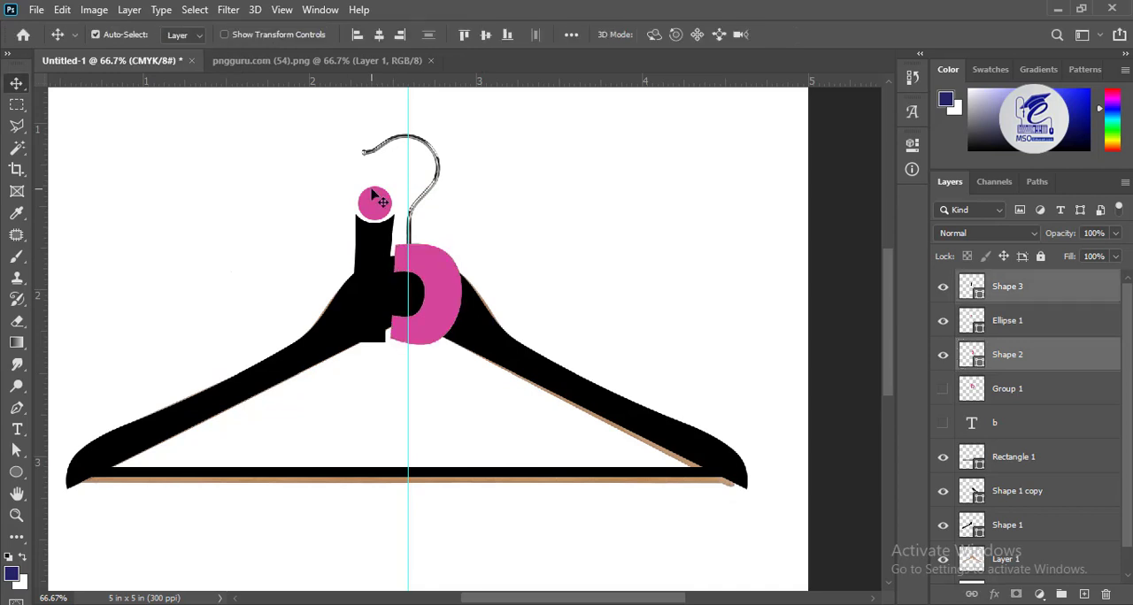
ctrl+shift+click(374, 196)
key(ctrl+t)
key(Right)
key(Right)
key(Right)
key(Right)
key(Right)
key(Return)
Move the two centre anchor points of the hanger's right half out to the right edge of the pink bowl
ctrl+click(478, 328)
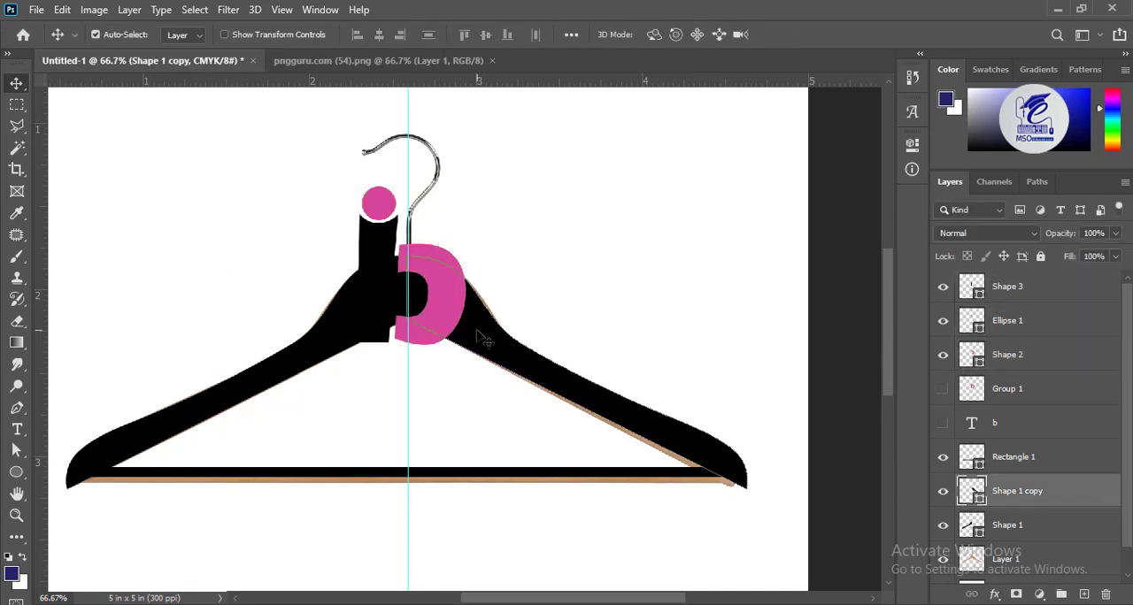
key(ctrl+plus)
key(ctrl+plus)
key(a)
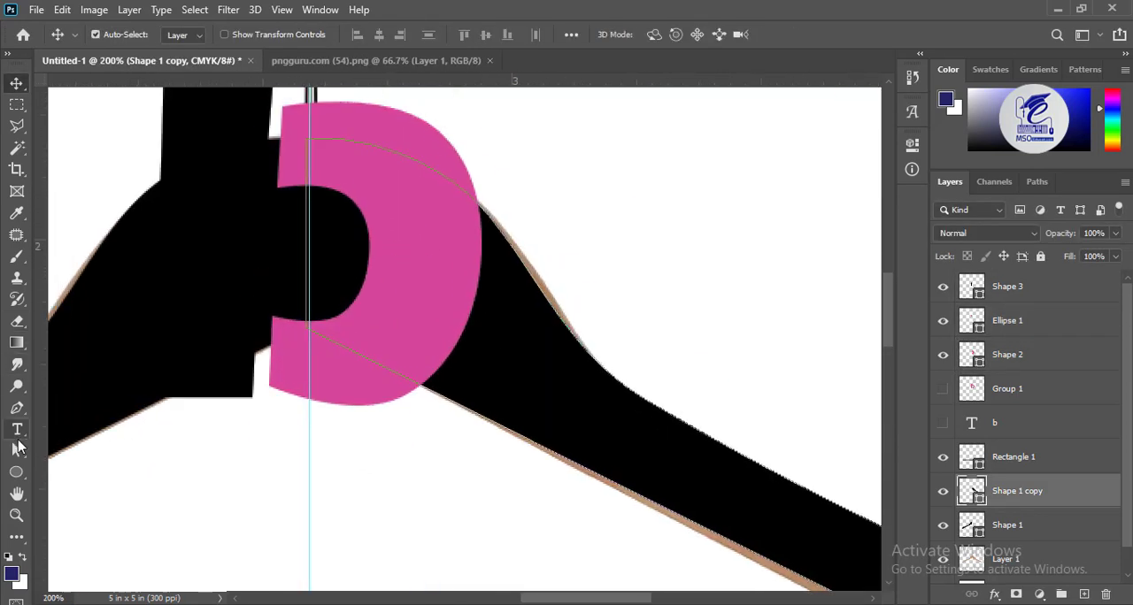
drag(305, 329, 426, 390)
key(ctrl+z)
click(505, 349)
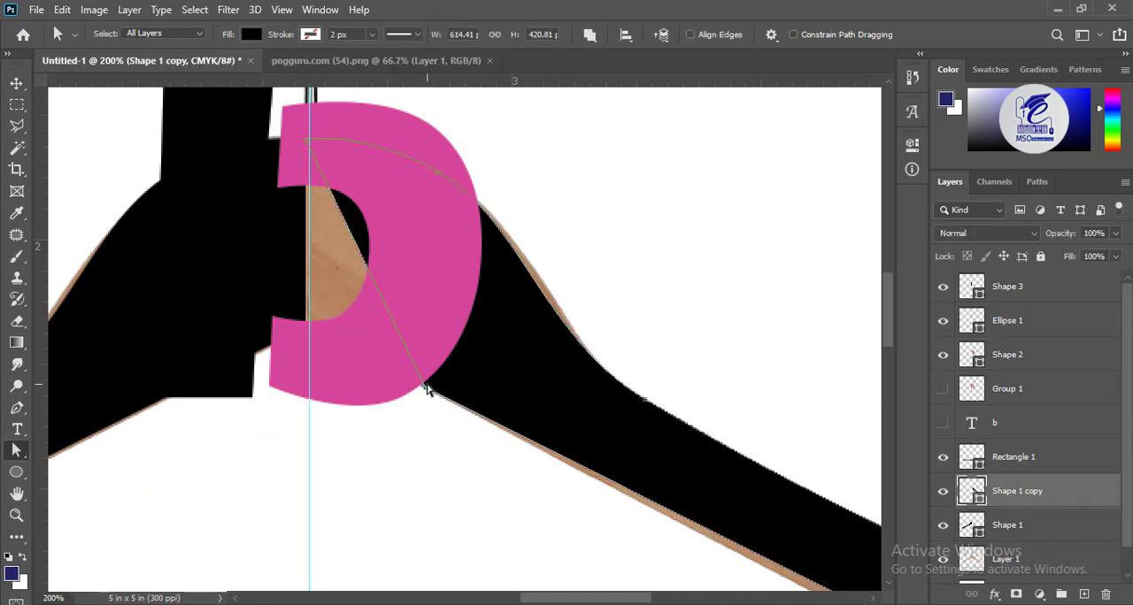
drag(453, 209, 488, 218)
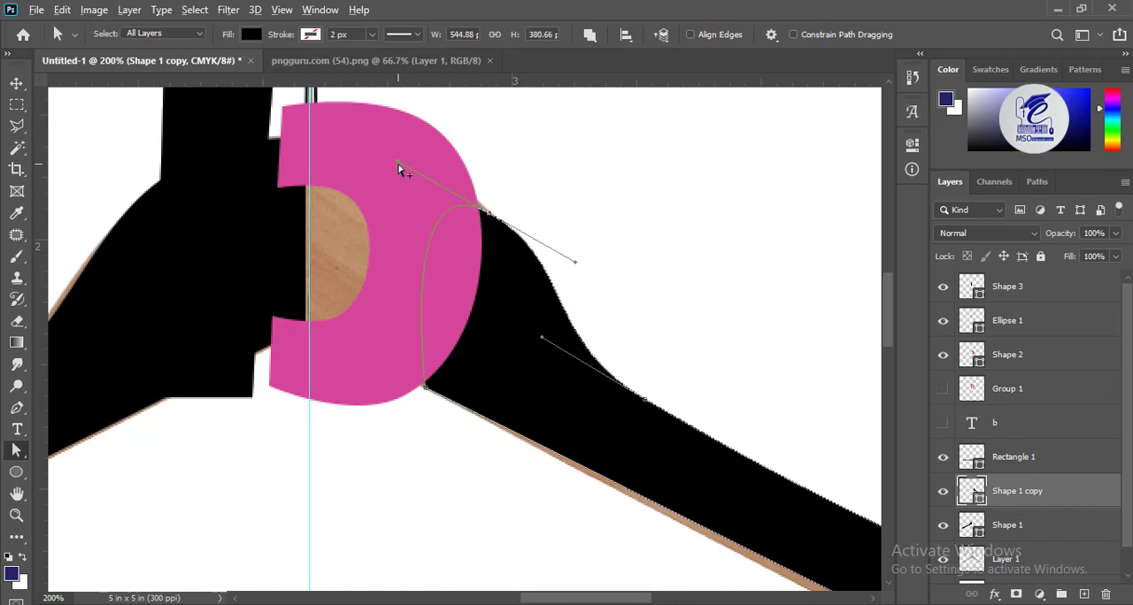
Bend the right arm's inner edge with the Convert Point tool to follow the bowl's outer curve, leaving a narrow gap
click(16, 450)
click(16, 408)
click(89, 471)
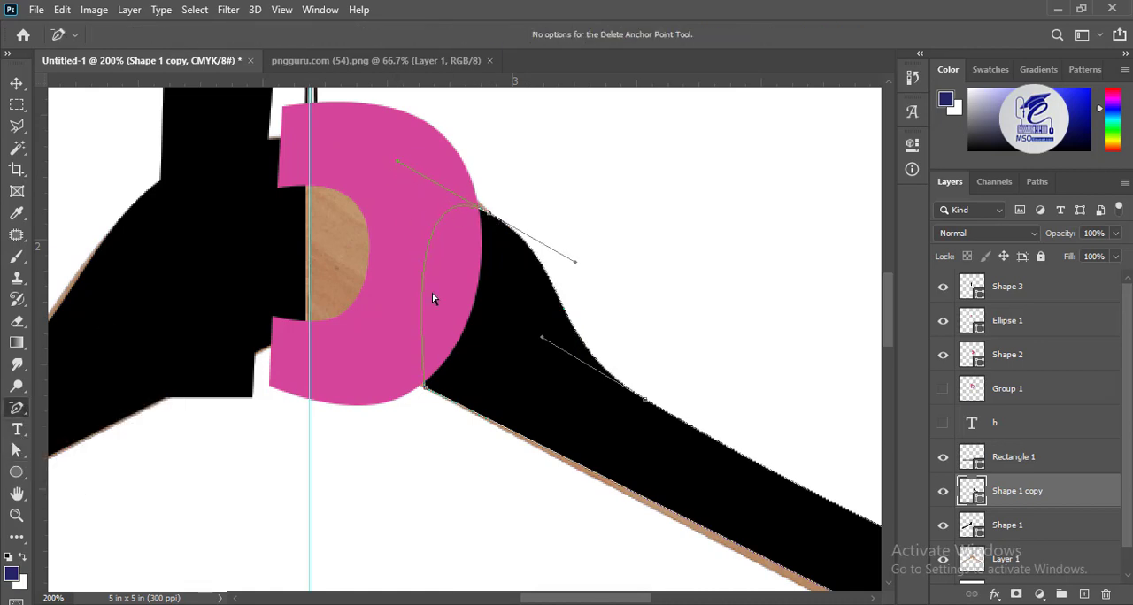
click(16, 408)
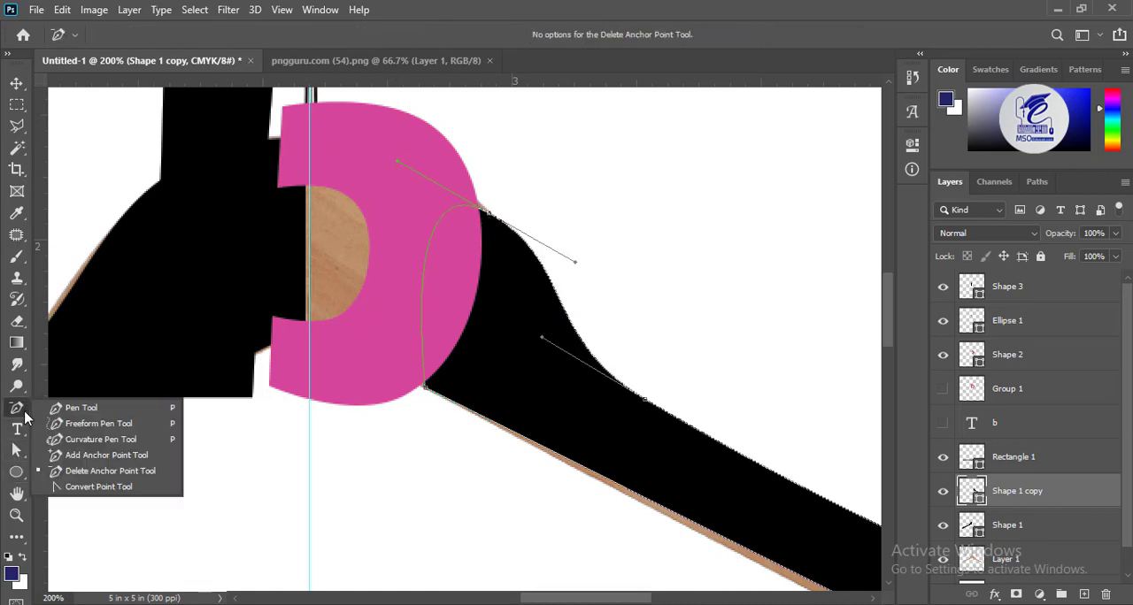
click(92, 490)
click(488, 215)
drag(487, 215, 575, 262)
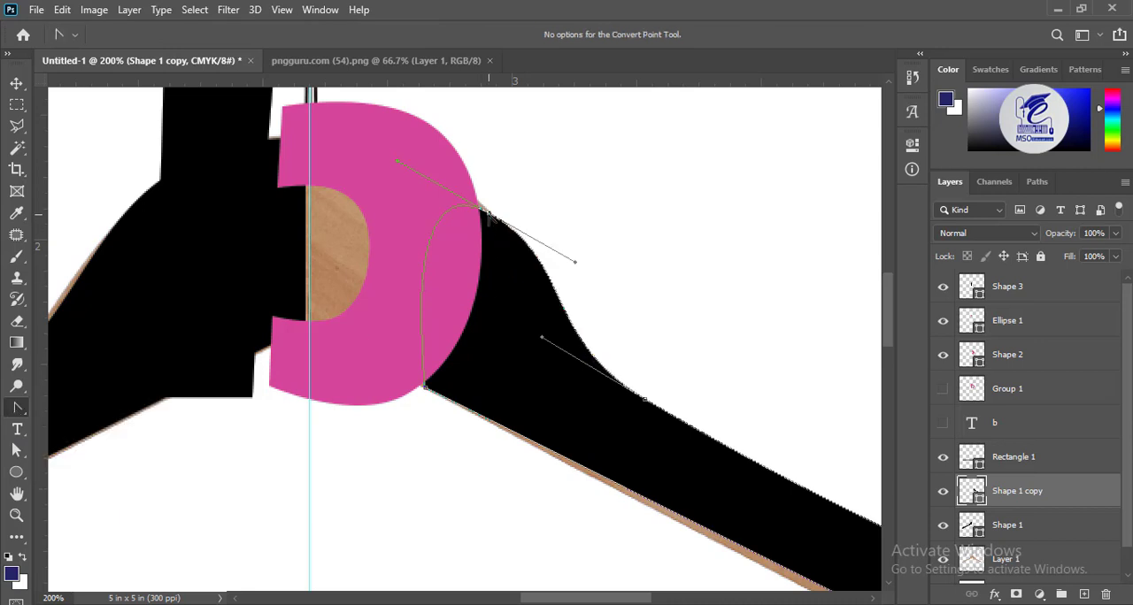
drag(503, 326, 507, 342)
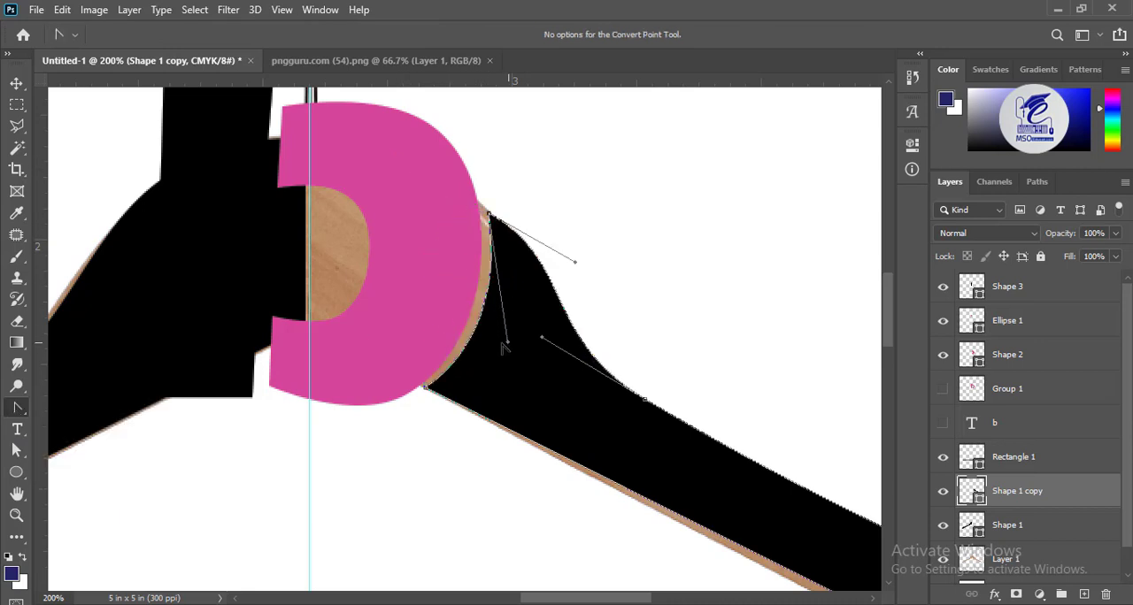
click(488, 215)
key(ctrl+z)
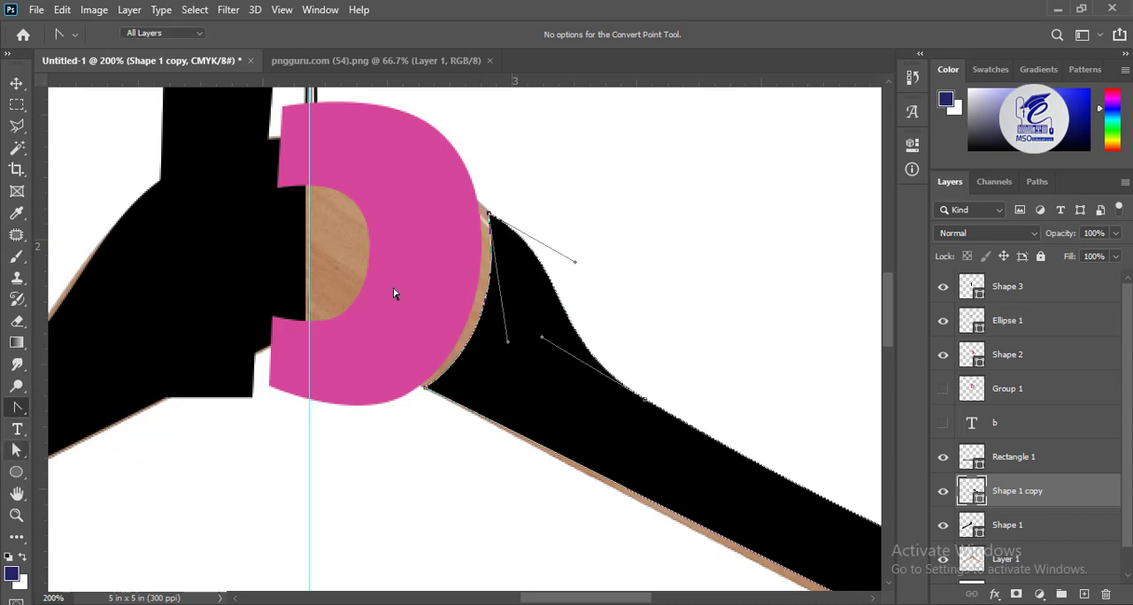
Shift the two inner anchor points of the hanger's right arm slightly to refine the gap around the bowl
drag(488, 214, 485, 209)
drag(425, 387, 422, 394)
Move the left arm's centre anchor points out to the stem's left side and straighten its inner edge, leaving a narrow gap
click(116, 293)
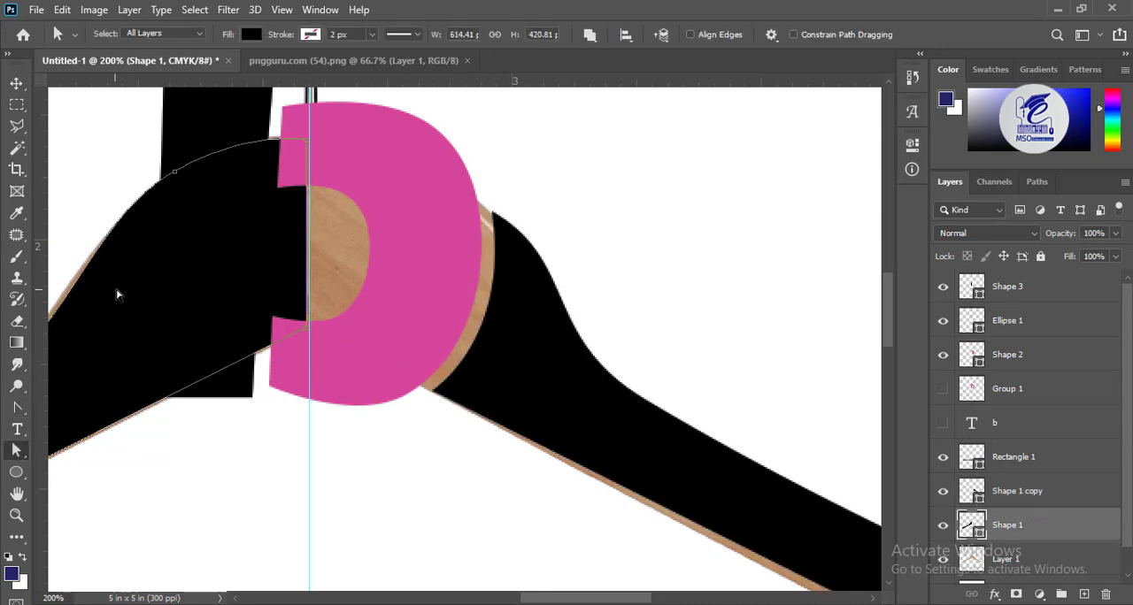
drag(116, 293, 398, 242)
drag(491, 141, 503, 154)
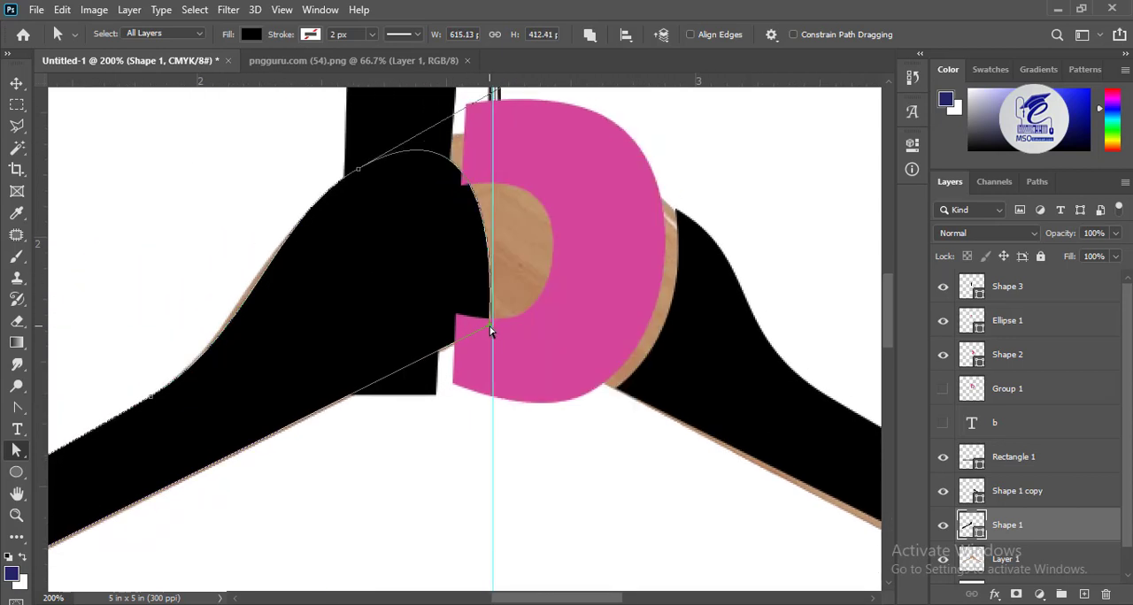
drag(491, 331, 342, 400)
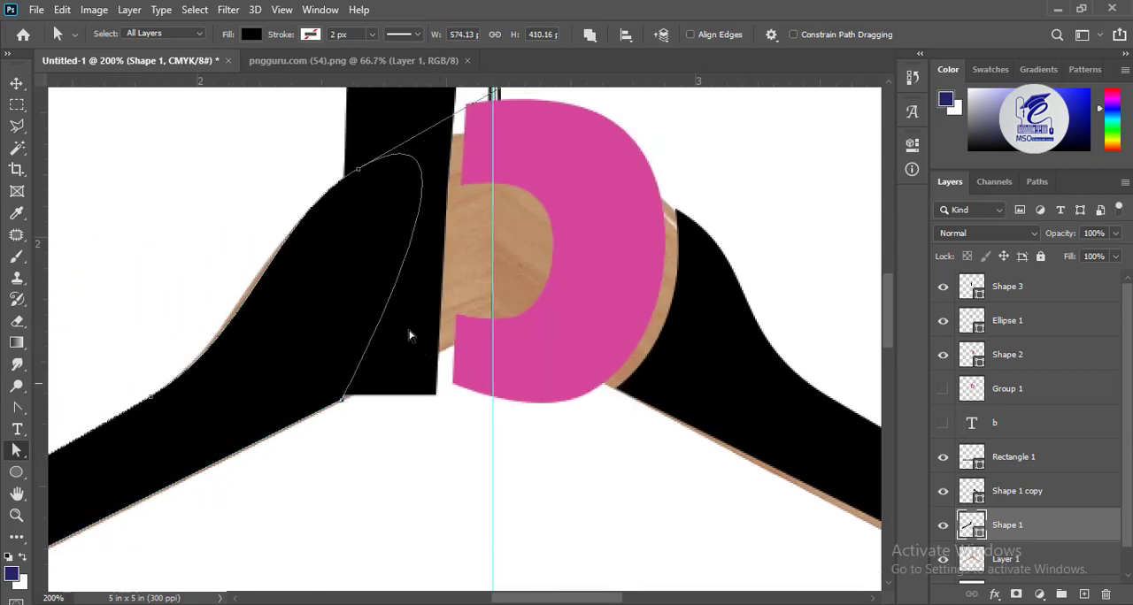
click(17, 408)
drag(531, 118, 331, 290)
click(22, 449)
drag(334, 242, 313, 254)
drag(318, 478, 294, 490)
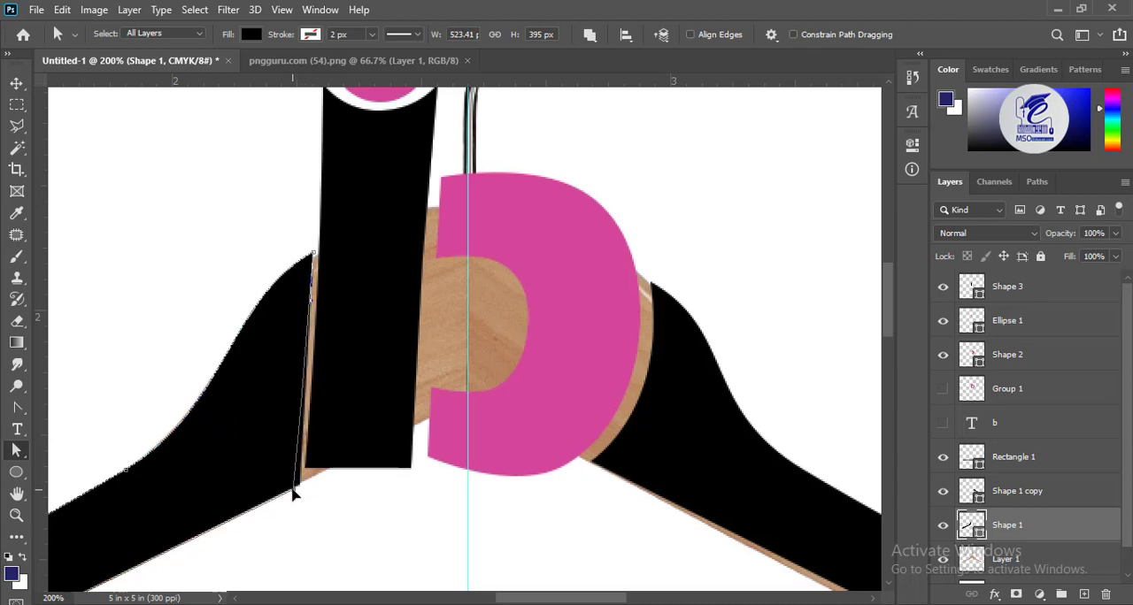
click(310, 257)
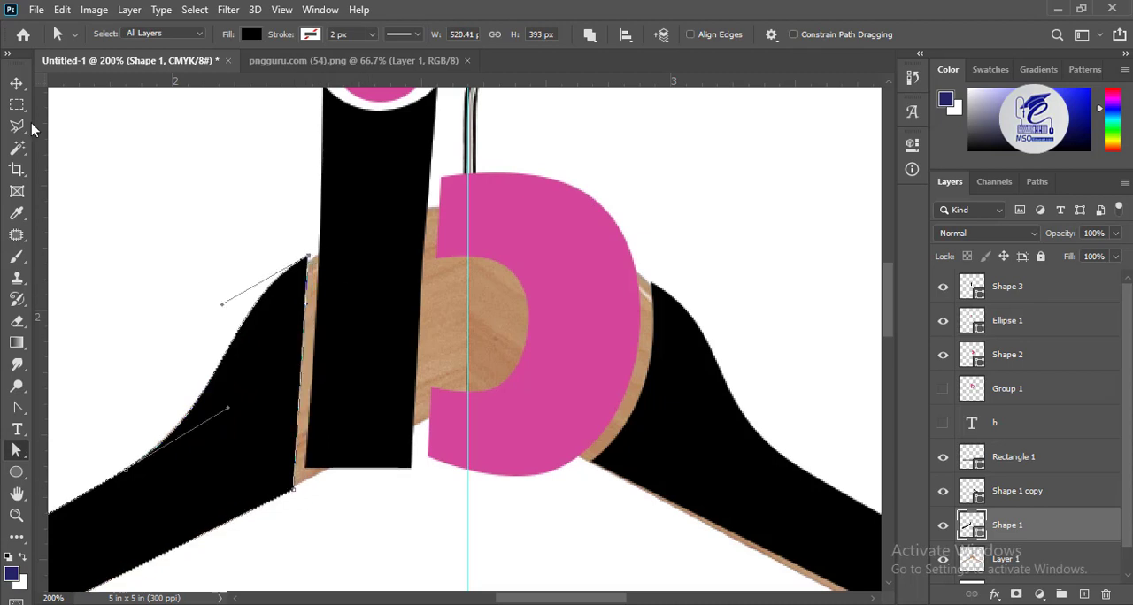
Isolate the logo shapes and shift the bowl's upper-left anchor points slightly right to leave a narrow gap beside the stem
click(17, 84)
click(382, 99)
double_click(384, 159)
key(ctrl+plus)
drag(433, 279, 455, 266)
drag(664, 342, 670, 342)
drag(631, 198, 620, 277)
click(17, 451)
drag(447, 156, 452, 155)
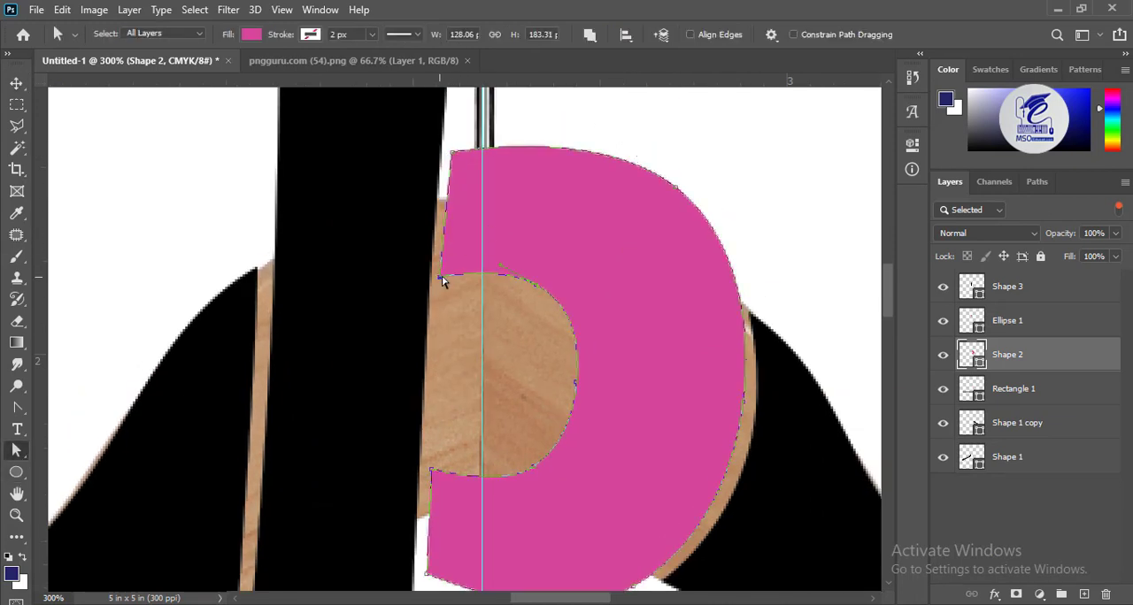
Slant the stem's base along the hanger's underside by adding a right-edge anchor point, deleting the lower-right corner and straightening the edge
scroll(442, 281, down, 3)
click(369, 438)
right_click(425, 379)
click(466, 224)
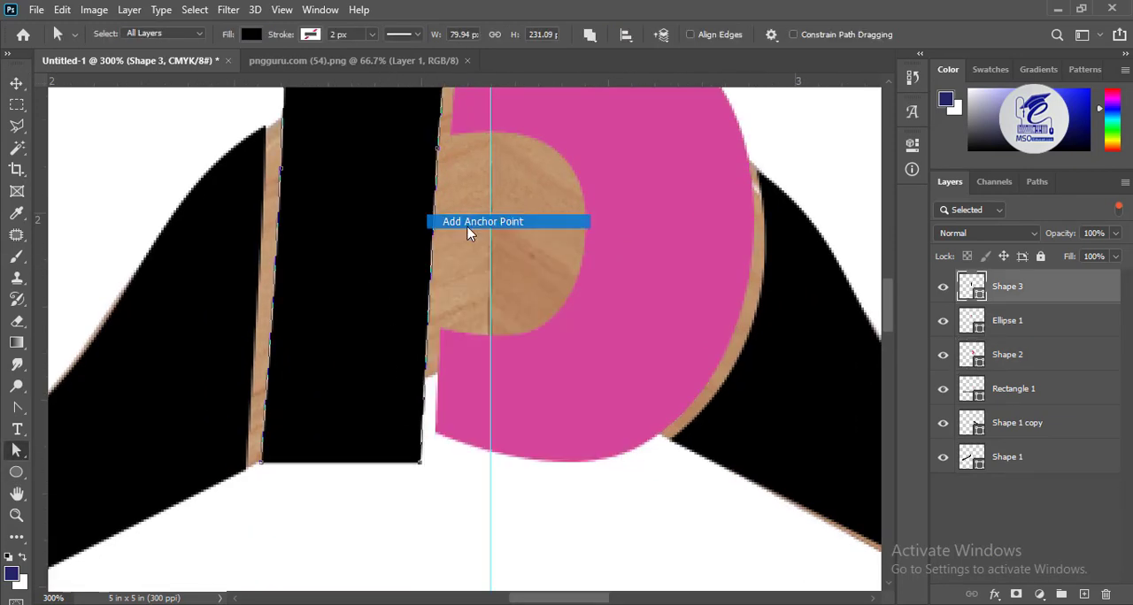
click(19, 411)
drag(419, 462, 367, 409)
right_click(419, 462)
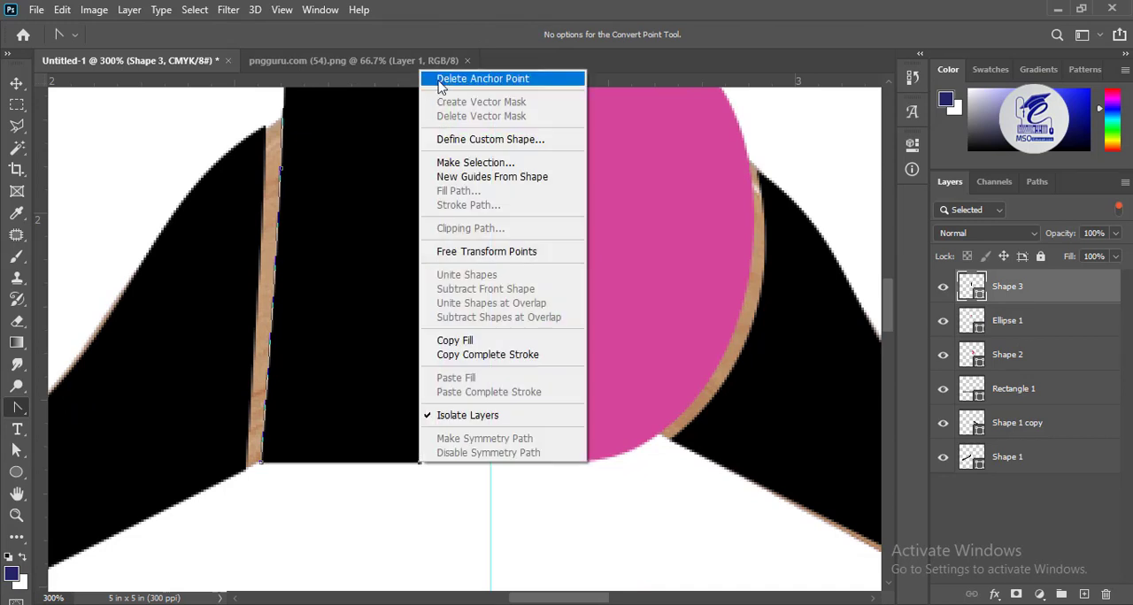
click(443, 77)
drag(384, 470, 286, 471)
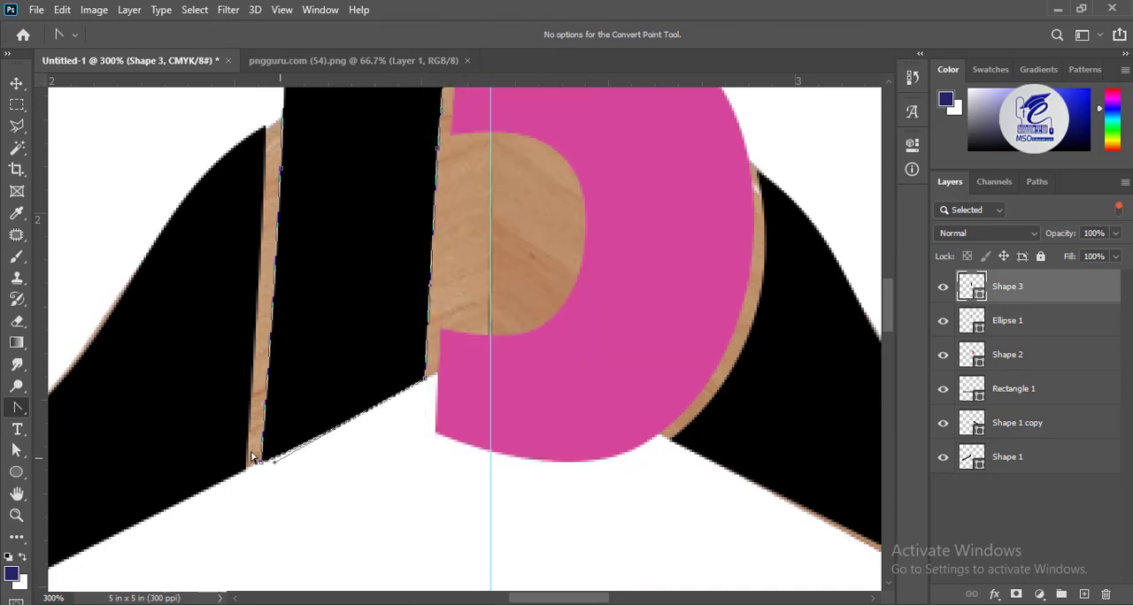
Add an anchor point on the bowl's left edge at the hanger's underside and delete the bowl's bottom-left corner point
click(436, 437)
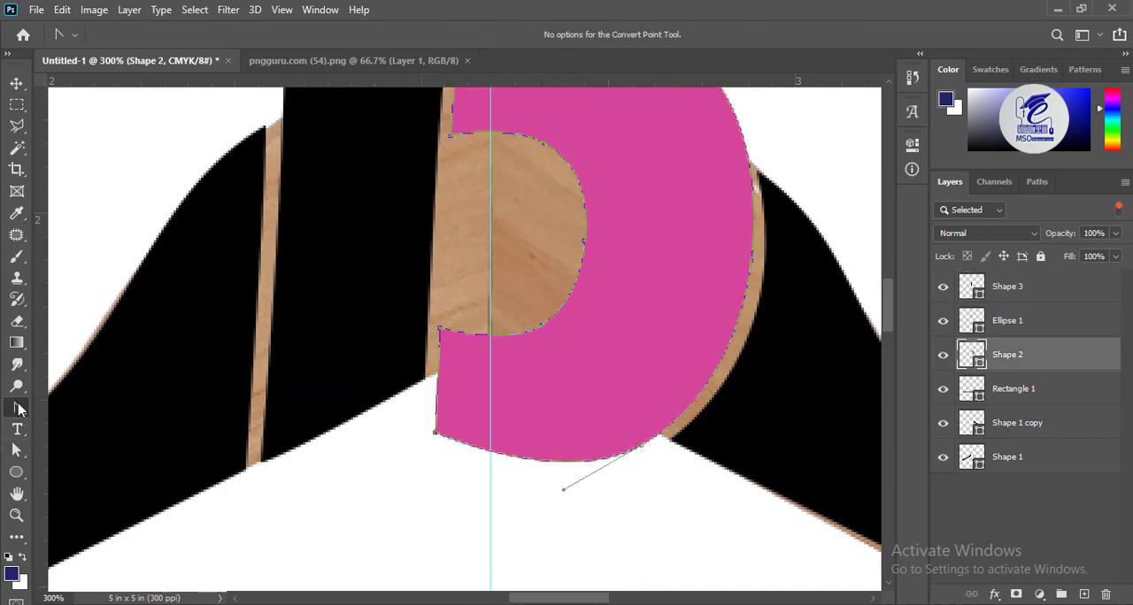
right_click(18, 408)
click(84, 458)
right_click(441, 377)
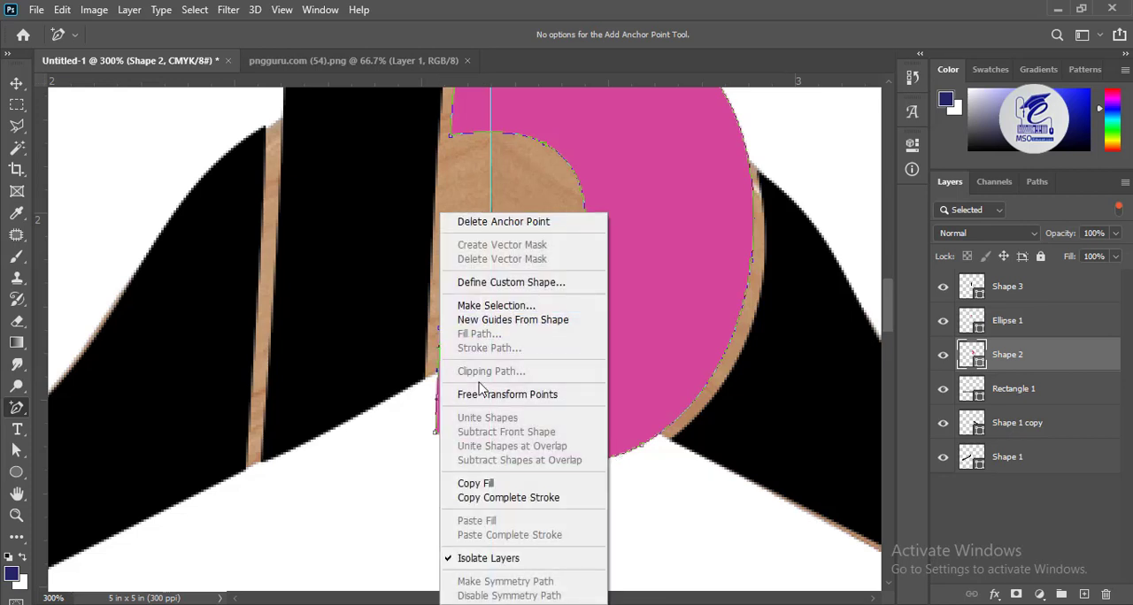
click(15, 406)
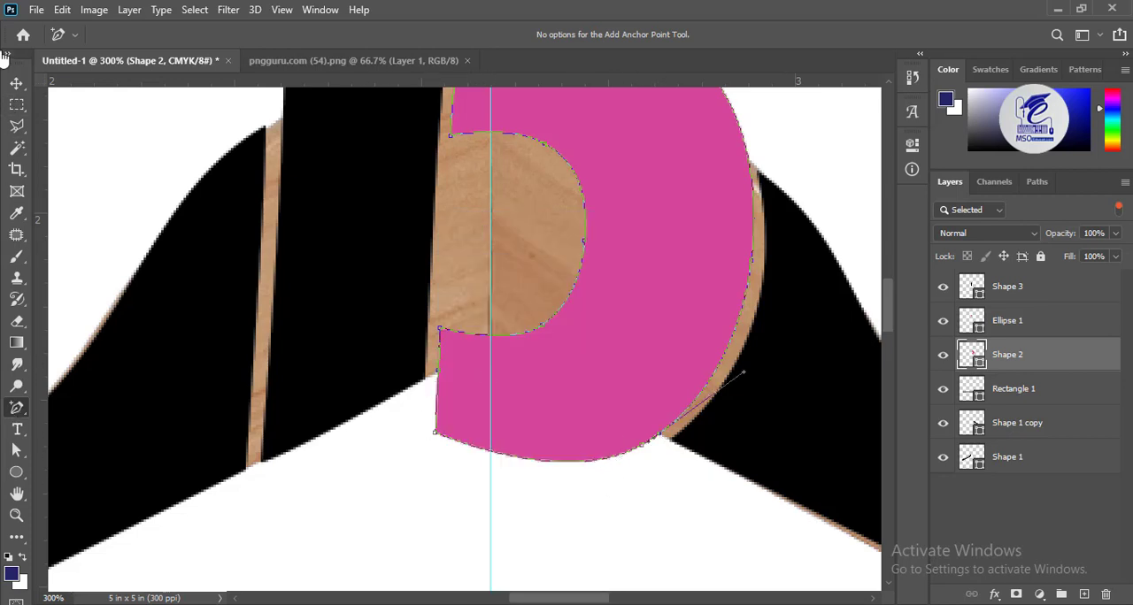
click(17, 450)
click(434, 432)
right_click(435, 432)
click(478, 50)
Reshape the bowl's lower edge with the Convert Point tool so it follows the hanger's underside
drag(481, 392, 508, 285)
right_click(17, 411)
click(128, 491)
drag(385, 503, 442, 543)
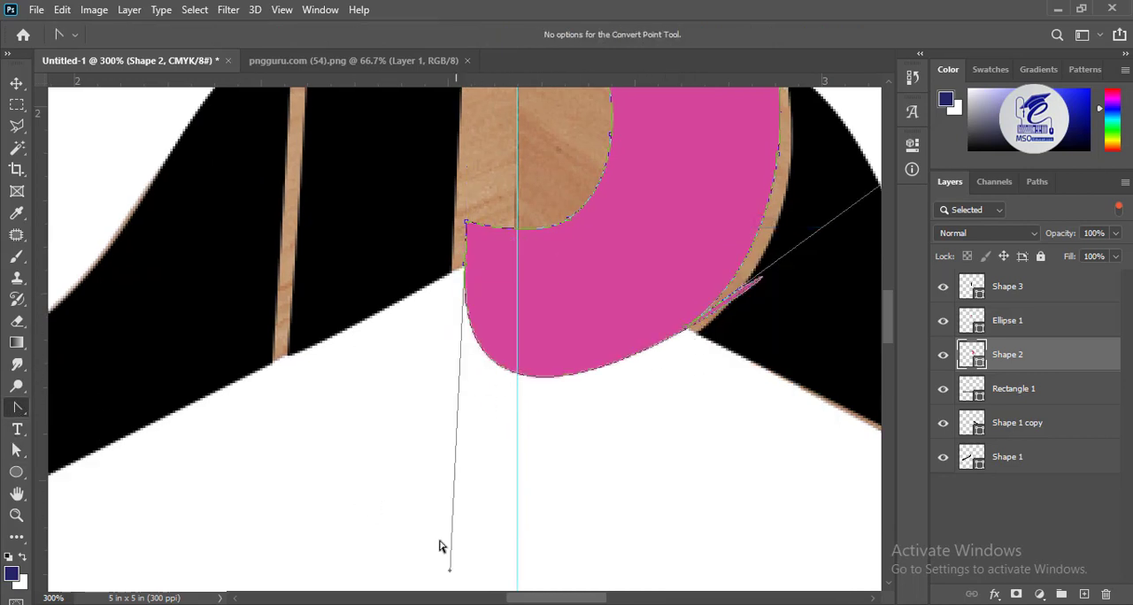
drag(752, 212, 483, 263)
drag(678, 183, 362, 340)
Add an anchor point on the bowl's lower edge, move it to the hanger's inner peak on the guide and make it a sharp corner
right_click(334, 346)
click(332, 345)
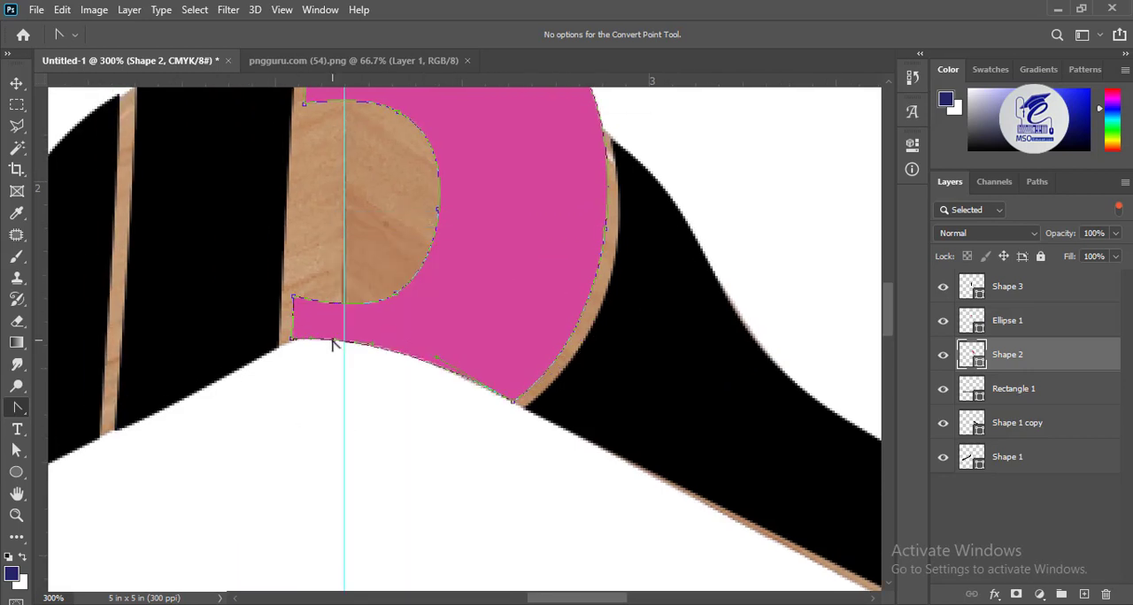
key(a)
drag(335, 346, 338, 323)
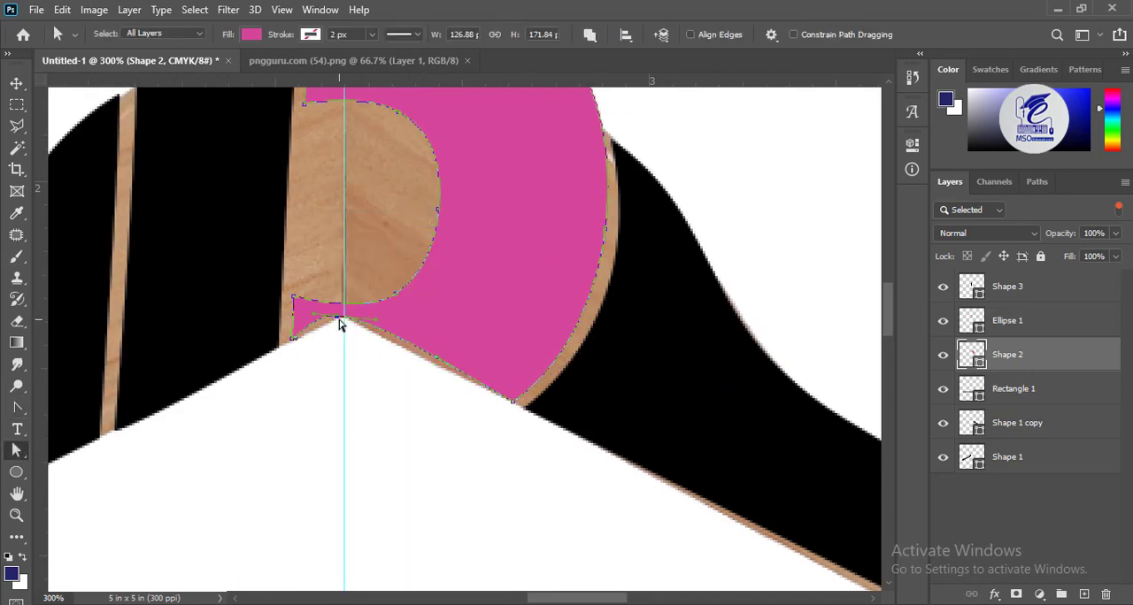
key(p)
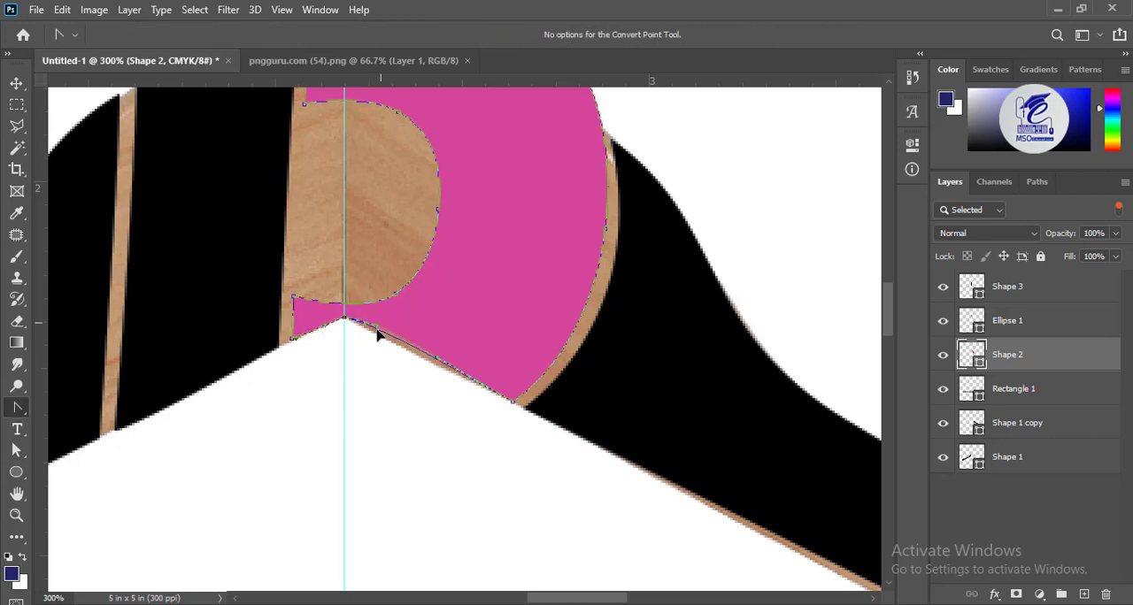
key(v)
click(314, 339)
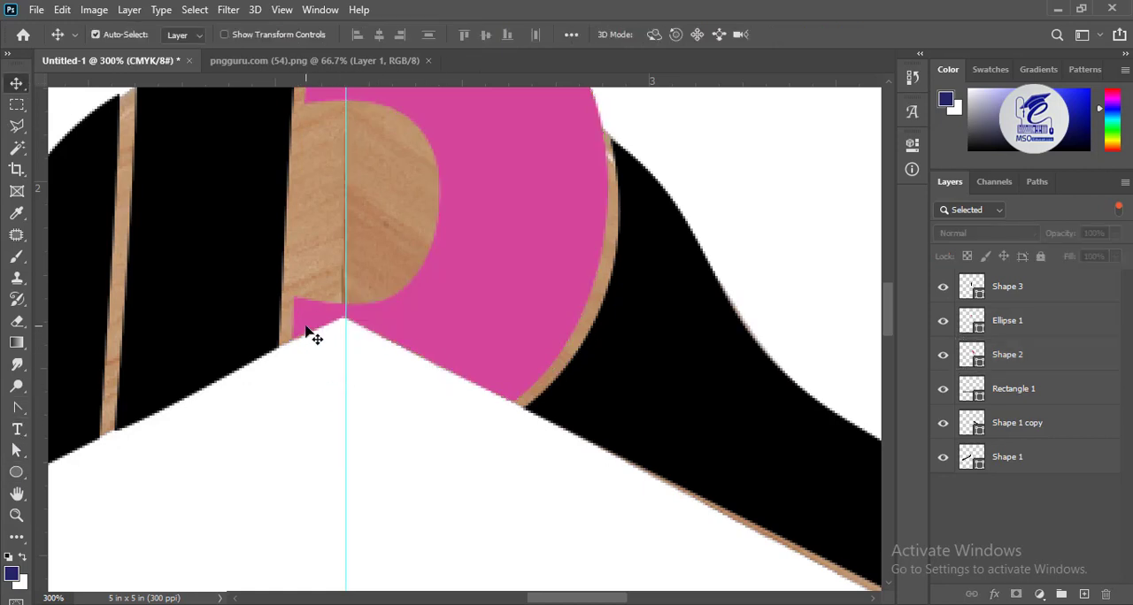
click(307, 325)
key(ctrl+minus)
key(ctrl+minus)
key(ctrl+minus)
Add the pink text "Fashion" below the hanger's crossbar and set its size to 48 pt
click(412, 220)
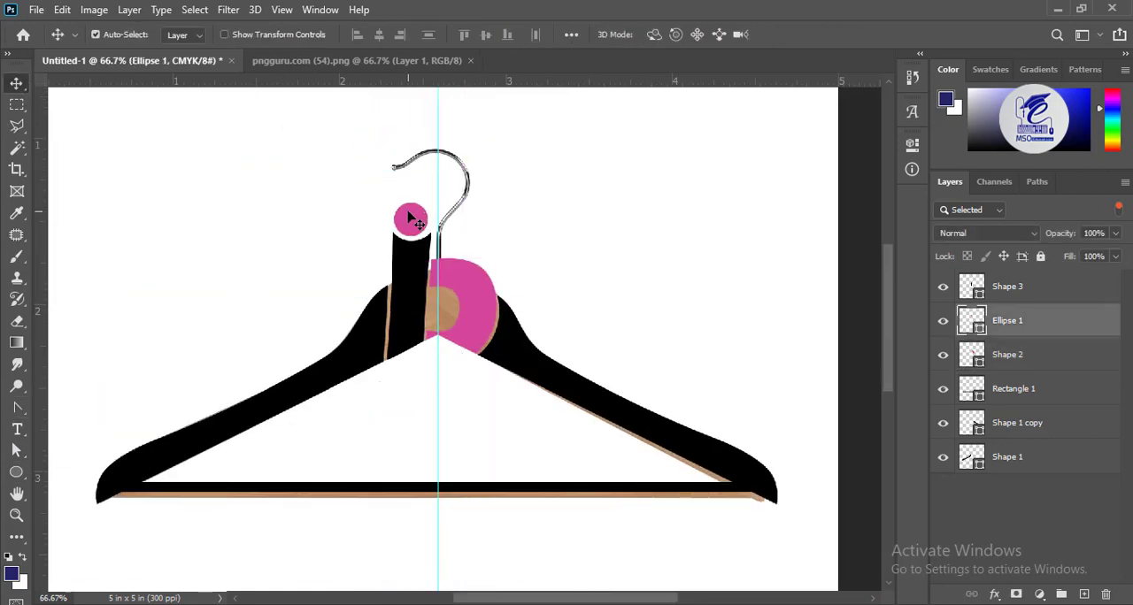
scroll(576, 225, down, 5)
click(422, 317)
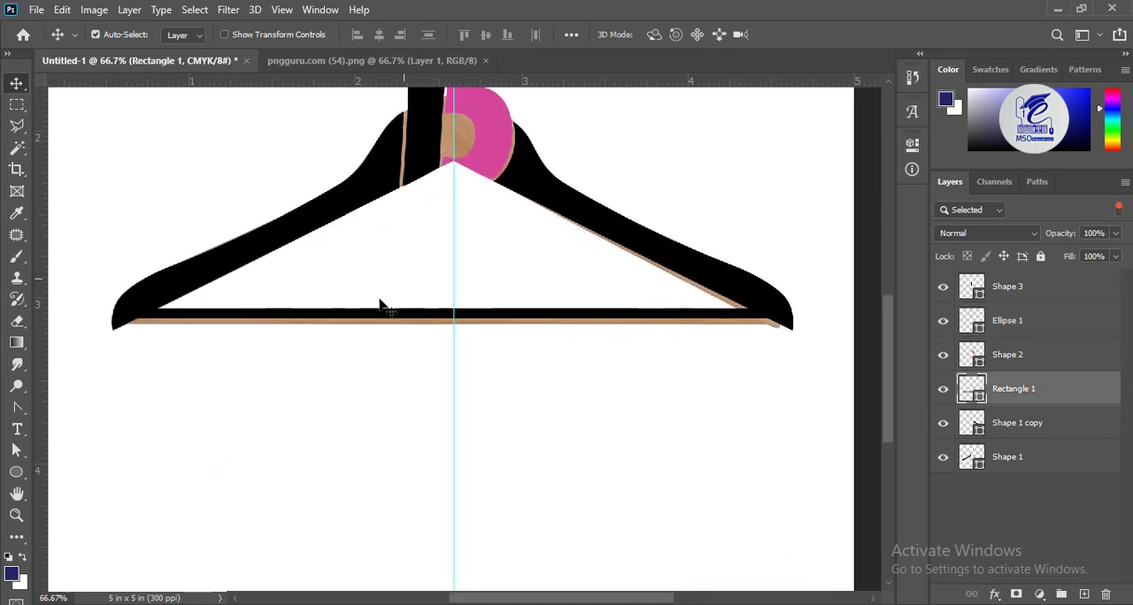
click(17, 429)
click(301, 452)
text(Fash)
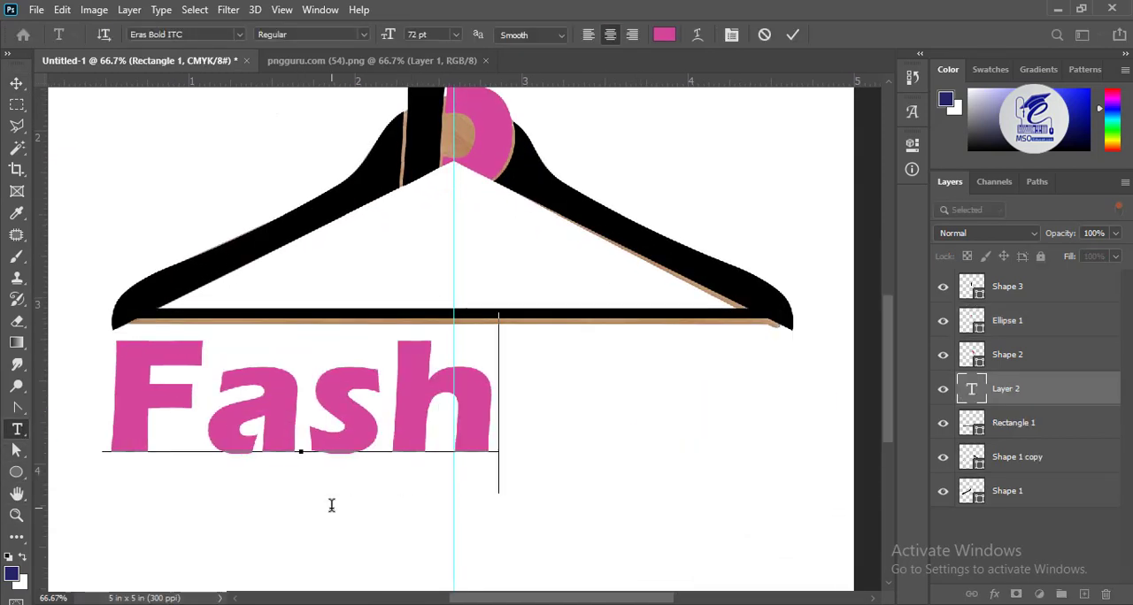
text(ion)
key(ctrl+a)
click(455, 35)
click(440, 224)
click(17, 83)
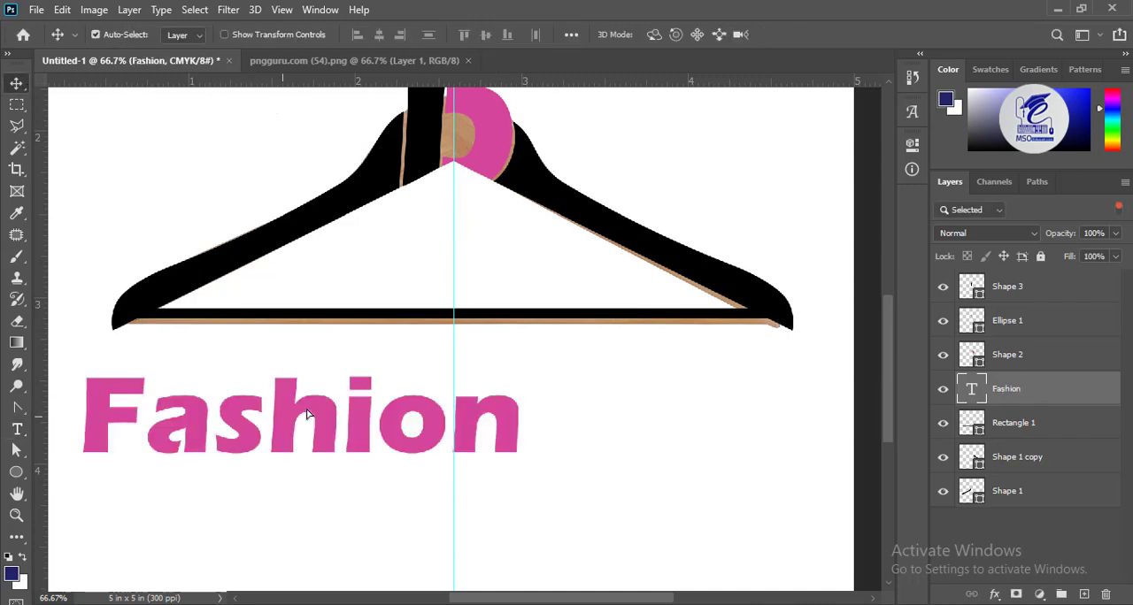
Change the Fashion text to a rounded script font and place it across the middle of the hanger's crossbar
drag(296, 415, 461, 315)
click(17, 429)
click(390, 316)
key(ctrl+a)
click(240, 35)
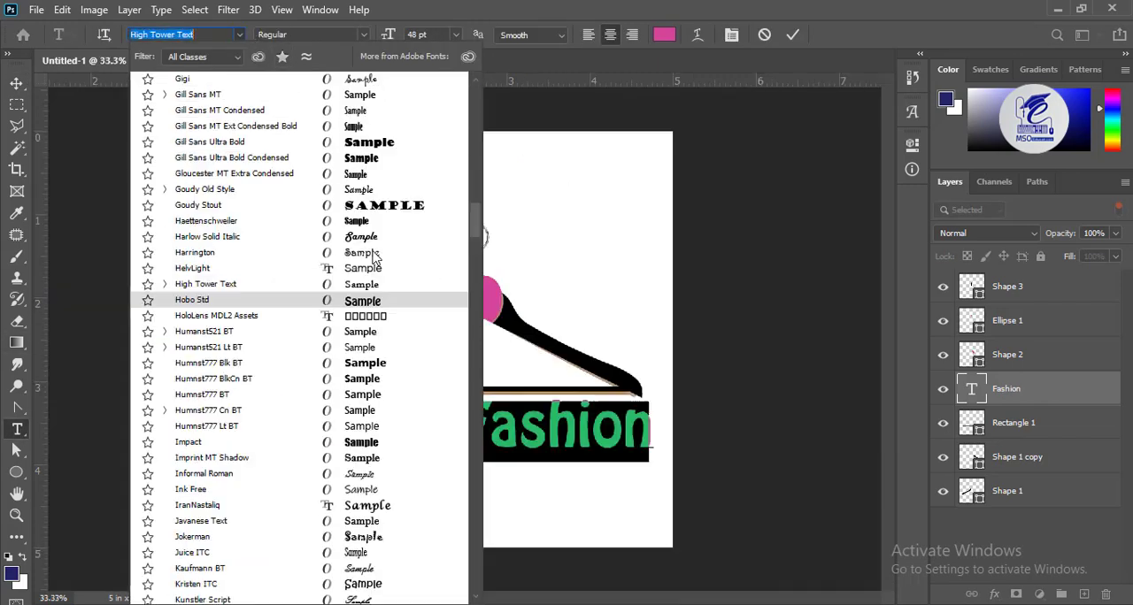
click(378, 237)
click(17, 83)
drag(501, 435, 417, 384)
key(ctrl+t)
key(Return)
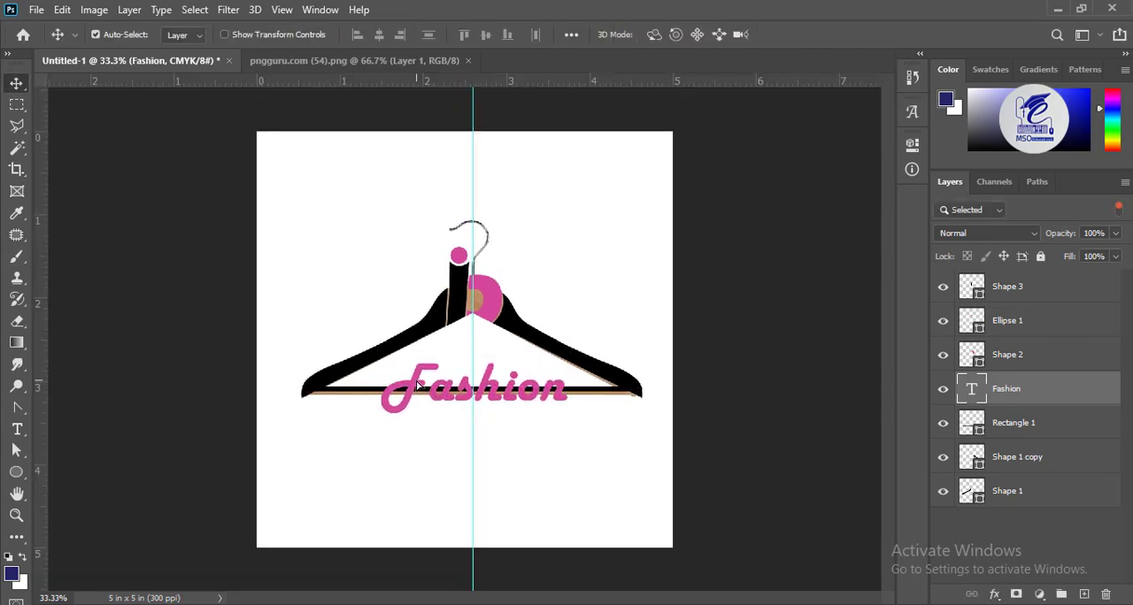
Duplicate the crossbar rectangle and shorten the copy so it ends at the F of the Fashion text
click(362, 396)
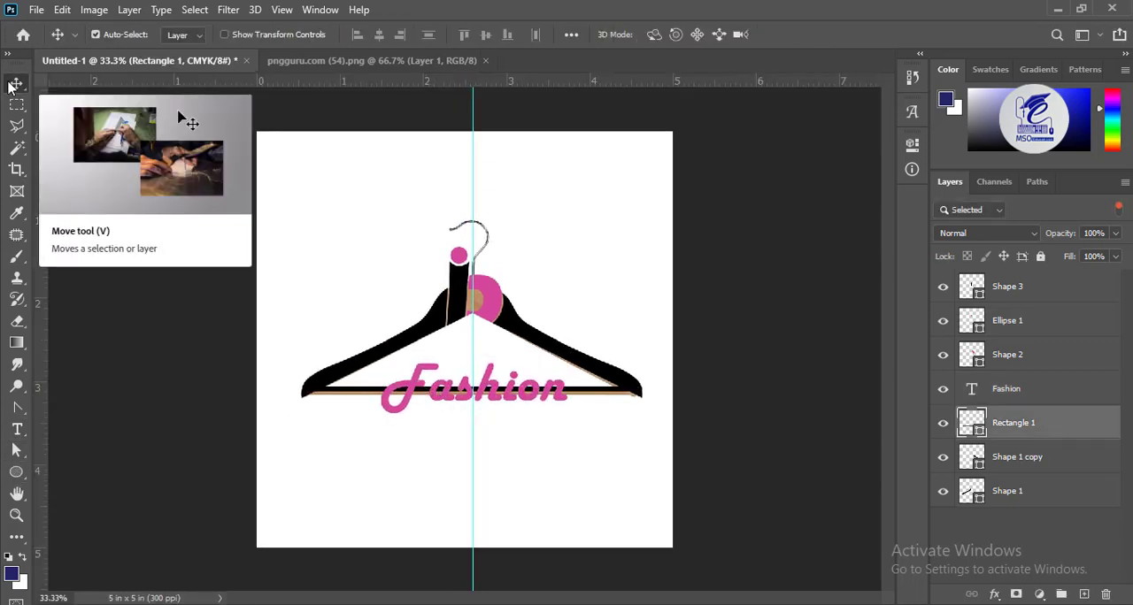
key(ctrl+t)
key(Return)
drag(1014, 423, 1083, 593)
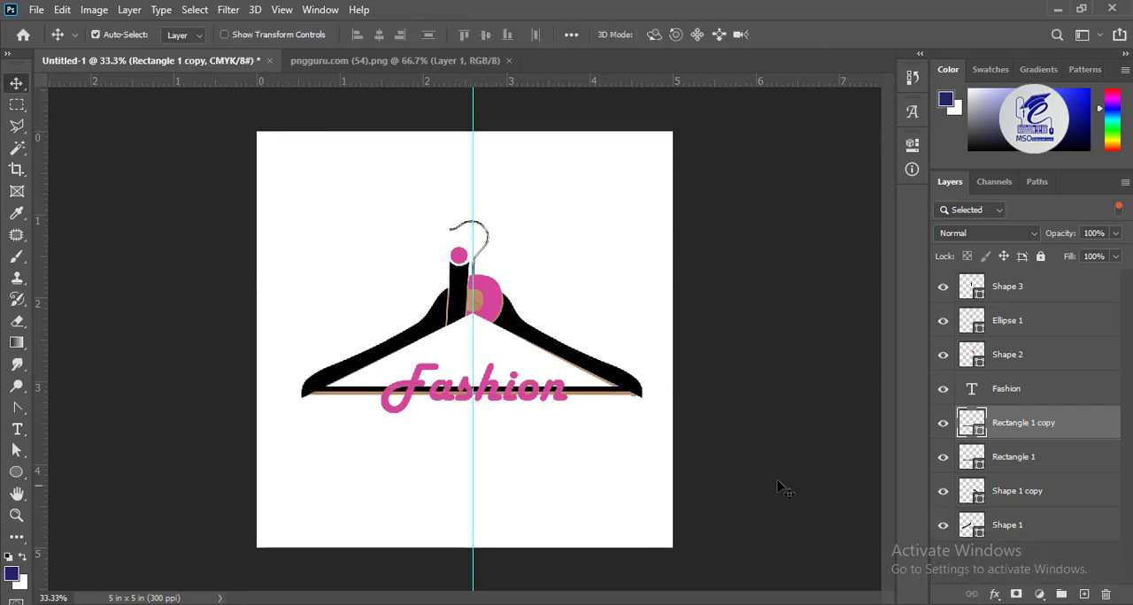
key(ctrl+t)
drag(639, 391, 391, 416)
key(Return)
Shorten the original crossbar rectangle so it spans only from the end of the Fashion text to the hanger's right tip
click(634, 394)
key(ctrl+t)
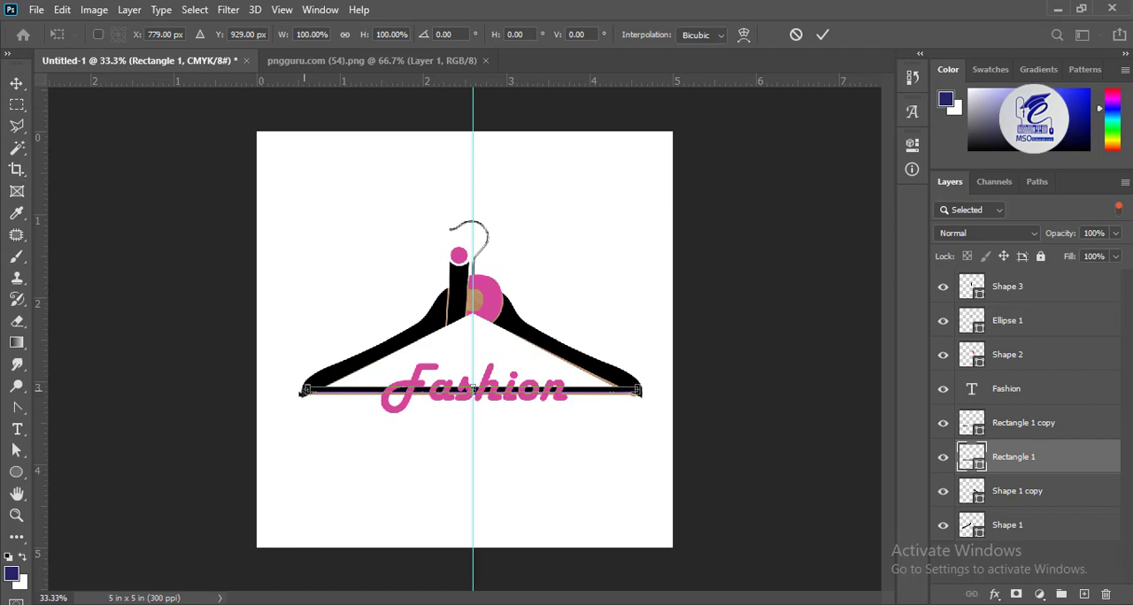
drag(302, 391, 551, 398)
key(Return)
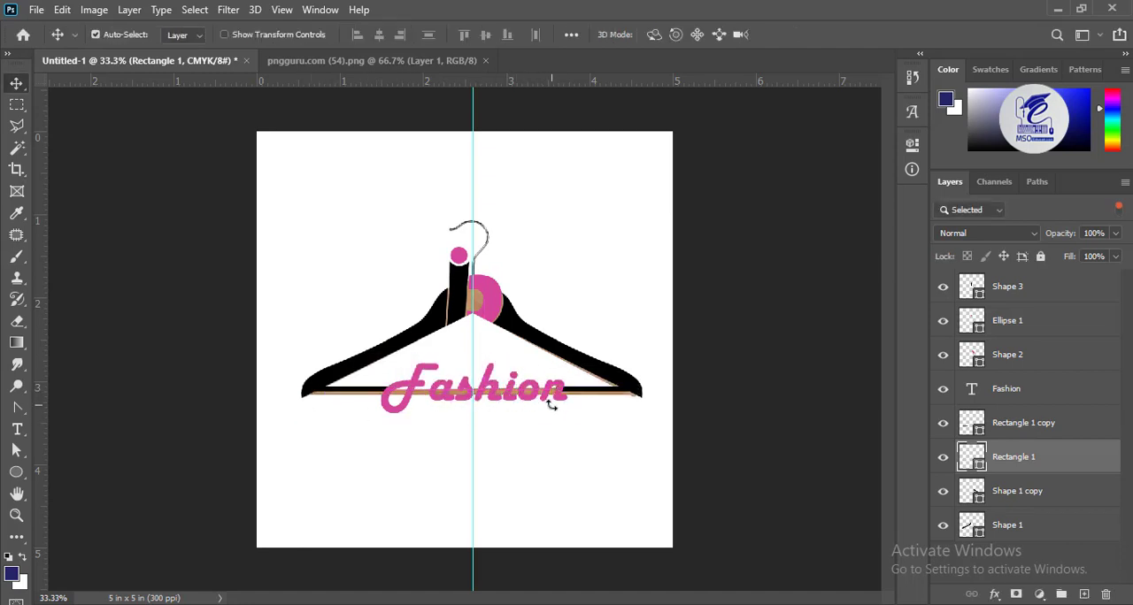
Hide the hanger photo layer to preview the logo and try moving the guide off the artwork
click(540, 399)
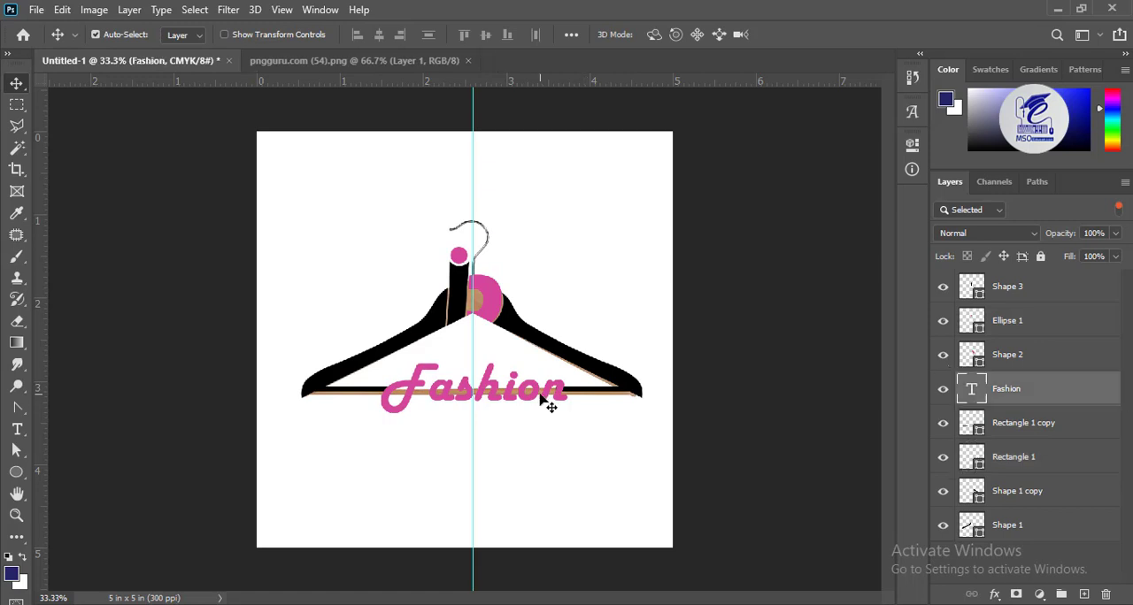
drag(472, 302, 474, 302)
click(478, 302)
click(942, 559)
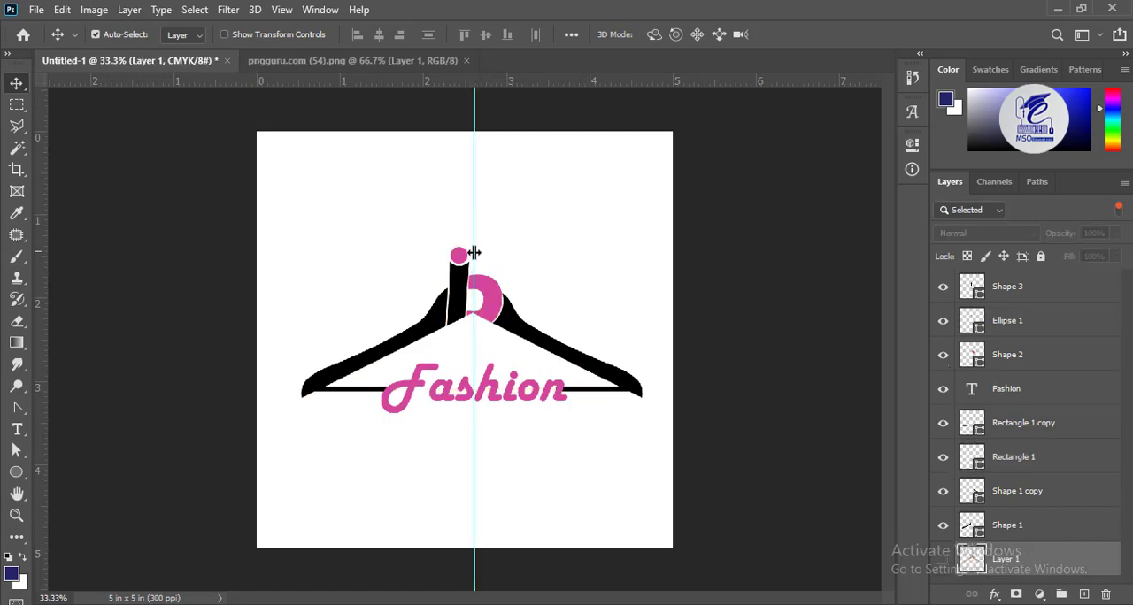
drag(474, 253, 154, 228)
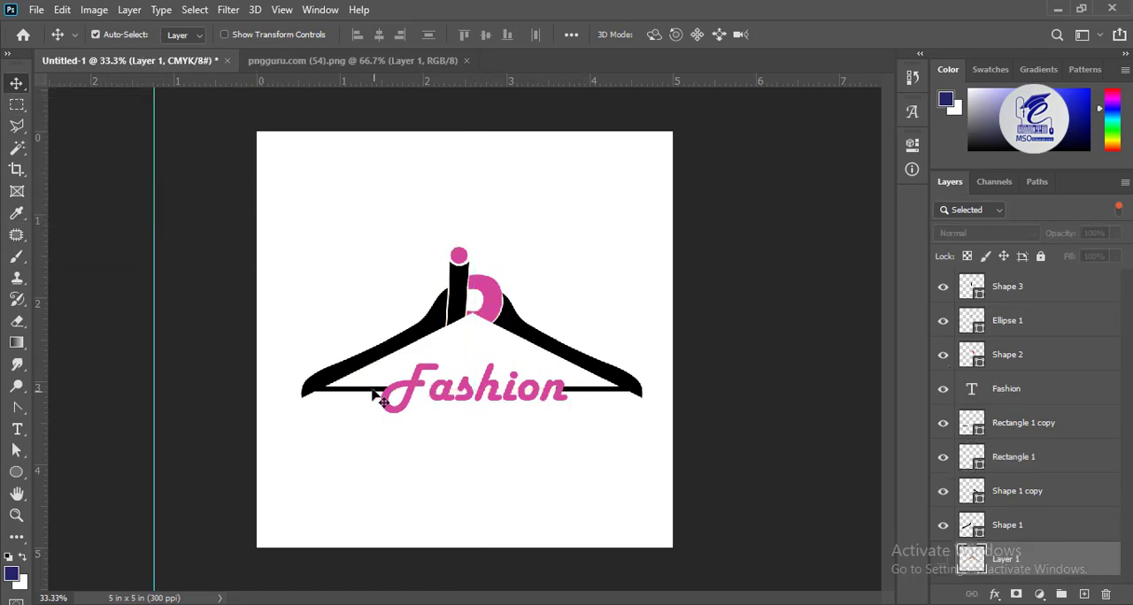
key(ctrl+z)
Move the vertical guide slightly left to the centre of the canvas
key(ctrl+t)
drag(474, 365, 465, 365)
key(Return)
Nudge the Fashion text left until it is centred on the guide
click(413, 387)
key(ctrl+r)
key(ctrl+r)
key(ctrl+t)
key(Left)
key(Left)
key(Left)
key(Left)
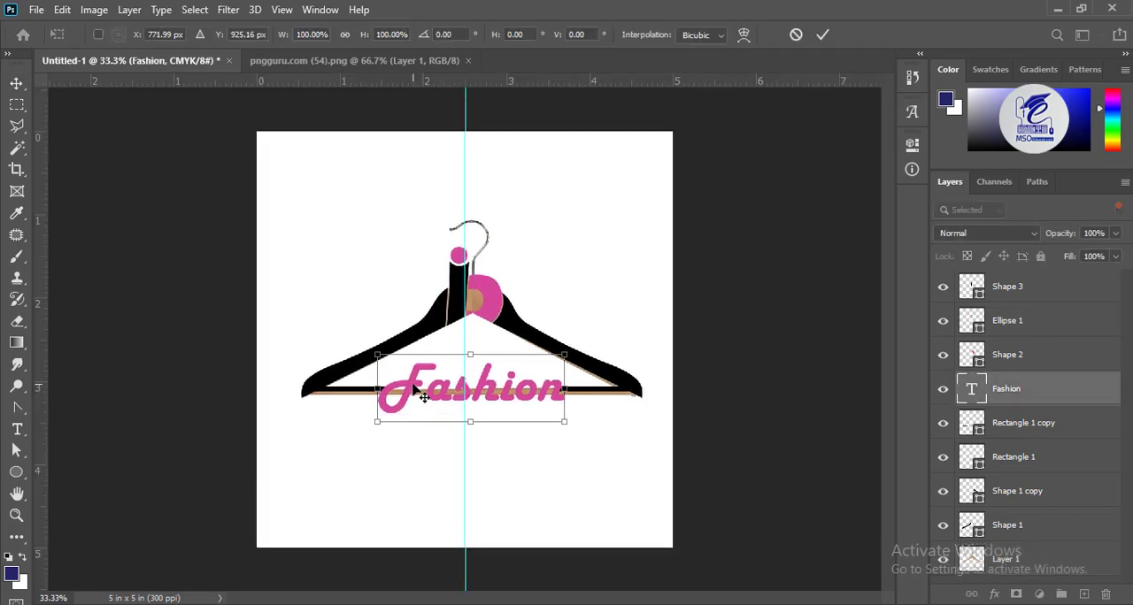
key(Left)
key(Left)
key(Left)
key(Left)
key(Return)
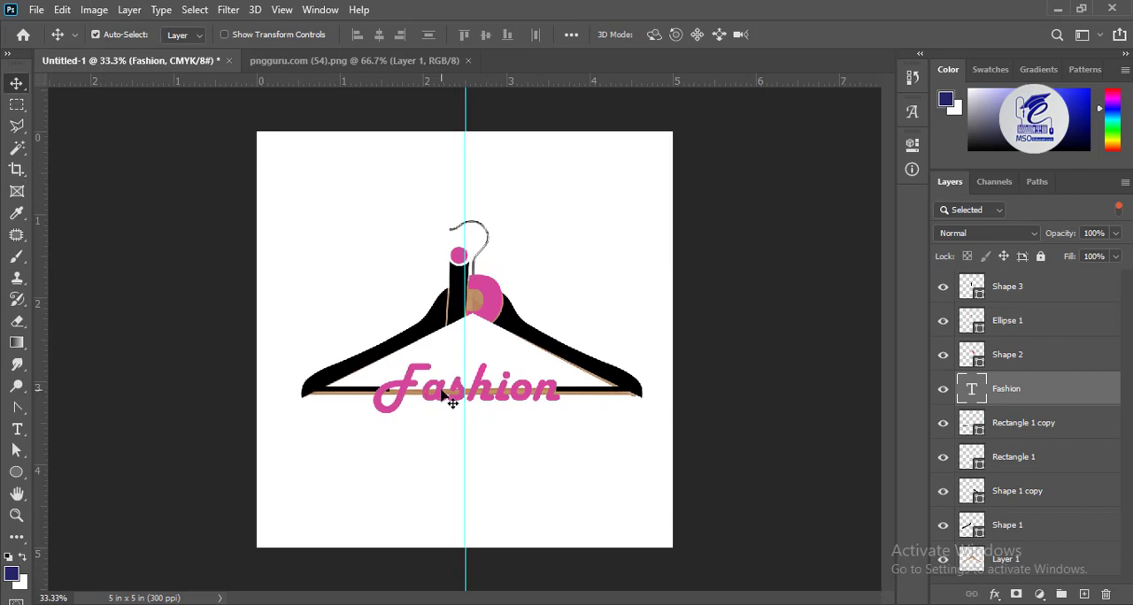
Shorten the left crossbar segment slightly so its inner end stops within the F of the Fashion text
key(ctrl+plus)
key(ctrl+plus)
key(ctrl+plus)
click(221, 290)
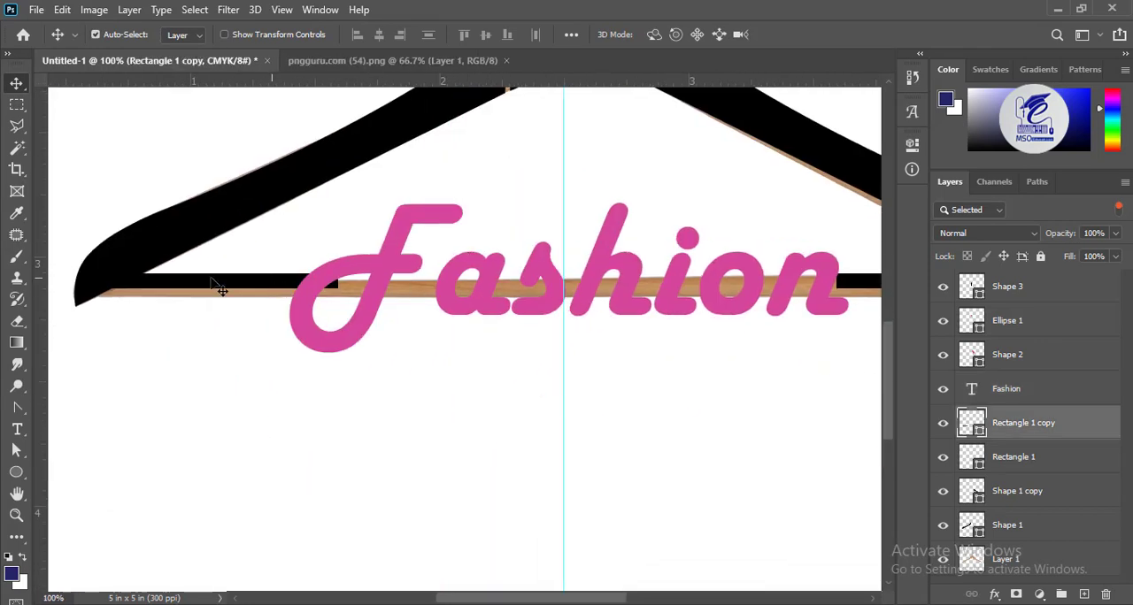
click(15, 451)
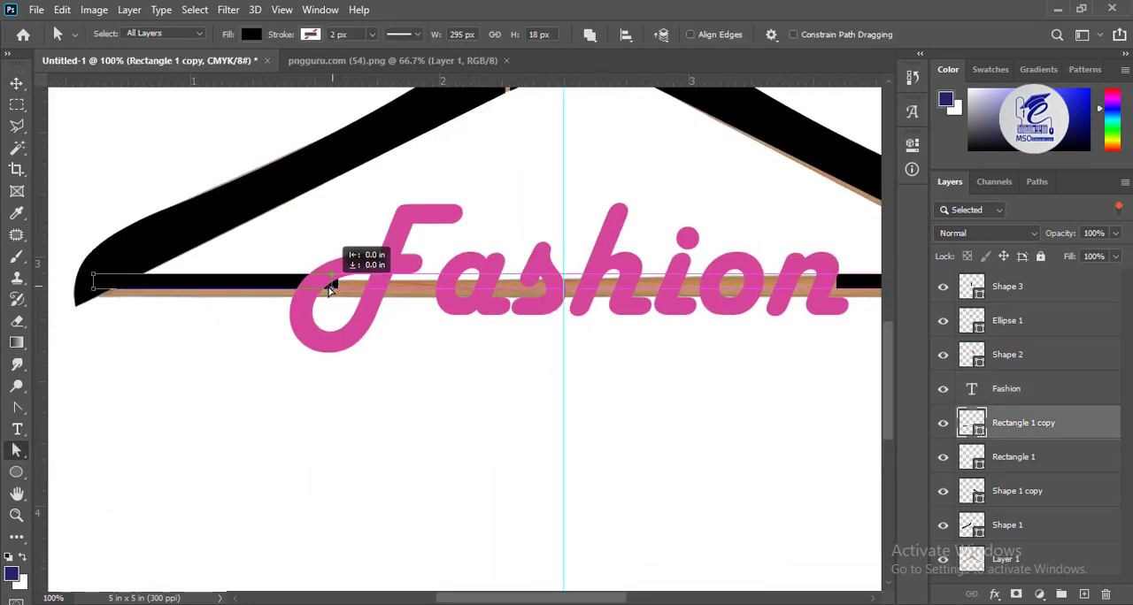
Extend the inner end of the hanger's right crossbar segment to meet the final n, making the bar 307 px wide
scroll(530, 305, right, 5)
click(563, 262)
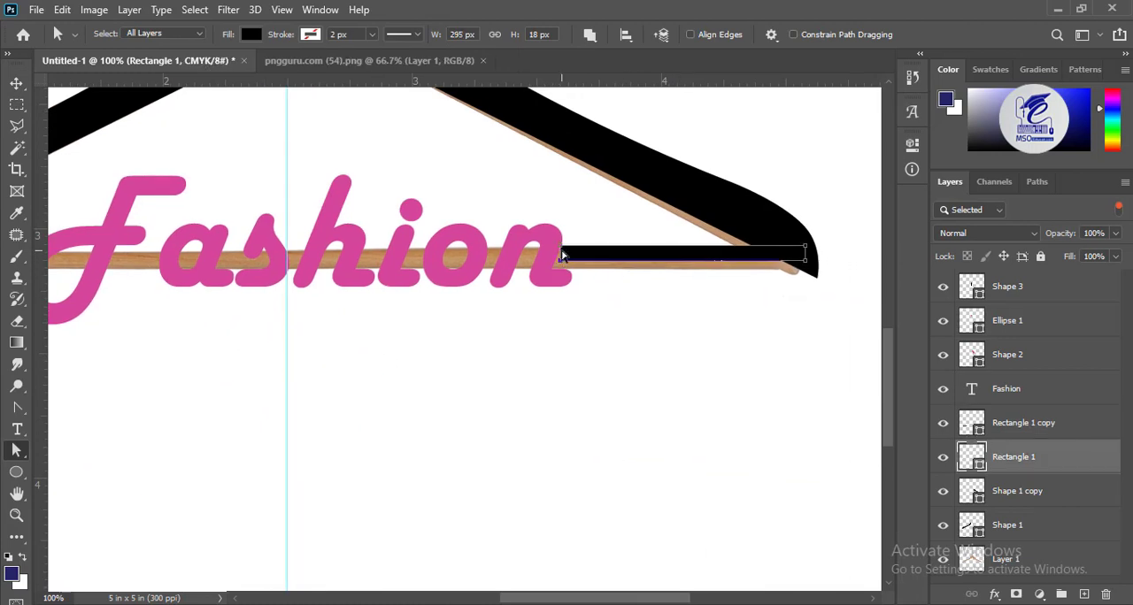
drag(559, 257, 554, 258)
key(ctrl+minus)
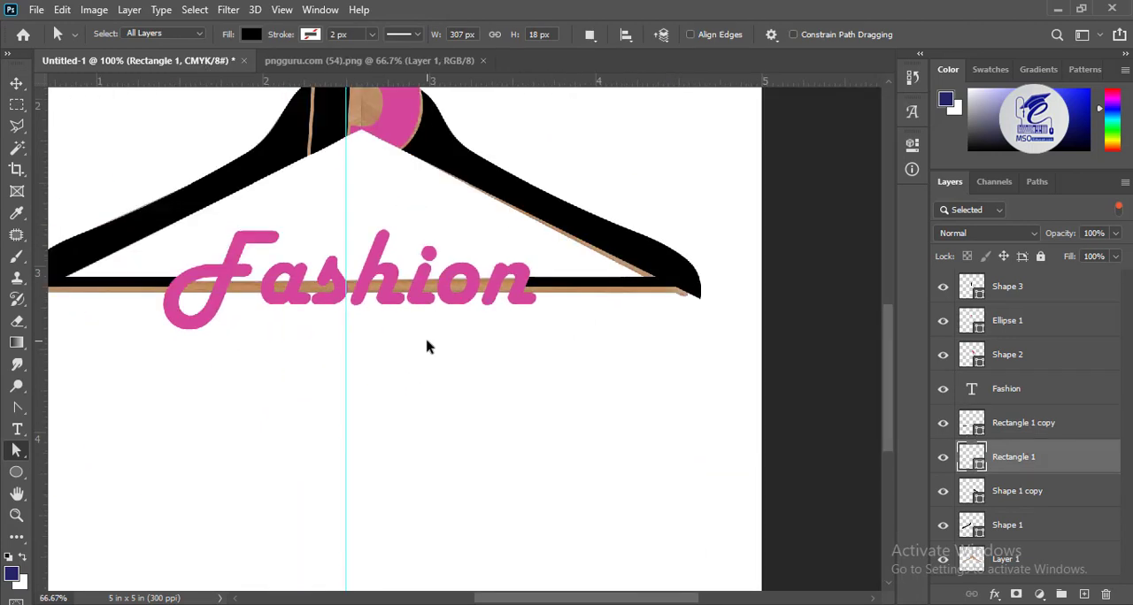
key(ctrl+minus)
Delete the hanger photo layer and remove the vertical guide from the canvas
click(16, 83)
click(393, 168)
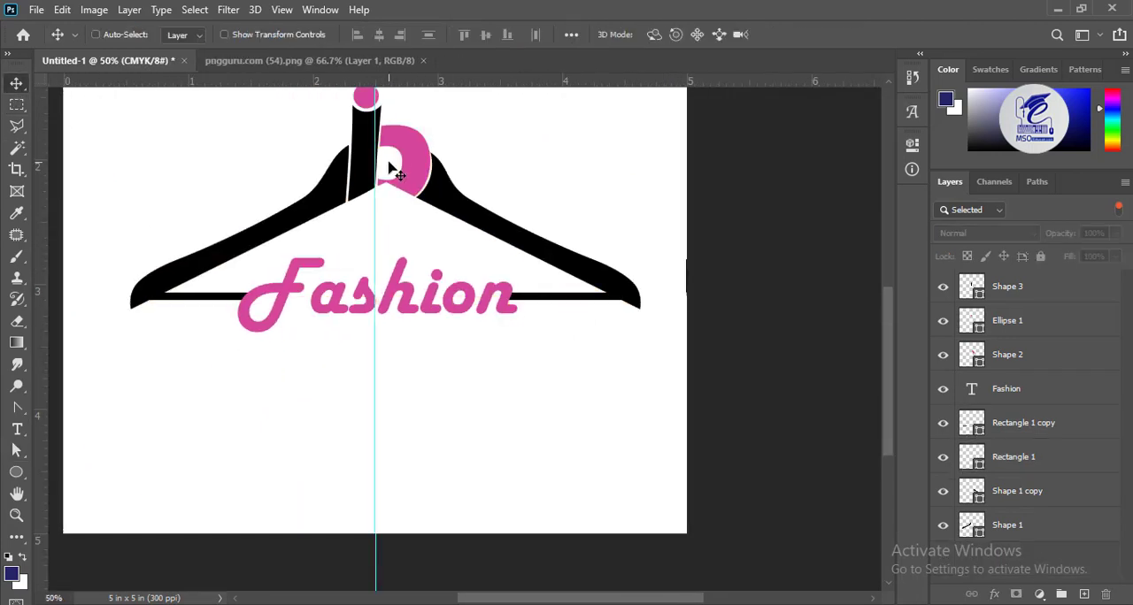
key(ctrl+minus)
drag(464, 328, 1089, 501)
Add a new empty layer and place it beneath all the logo shapes
click(1024, 532)
click(1084, 595)
drag(1028, 532, 1029, 573)
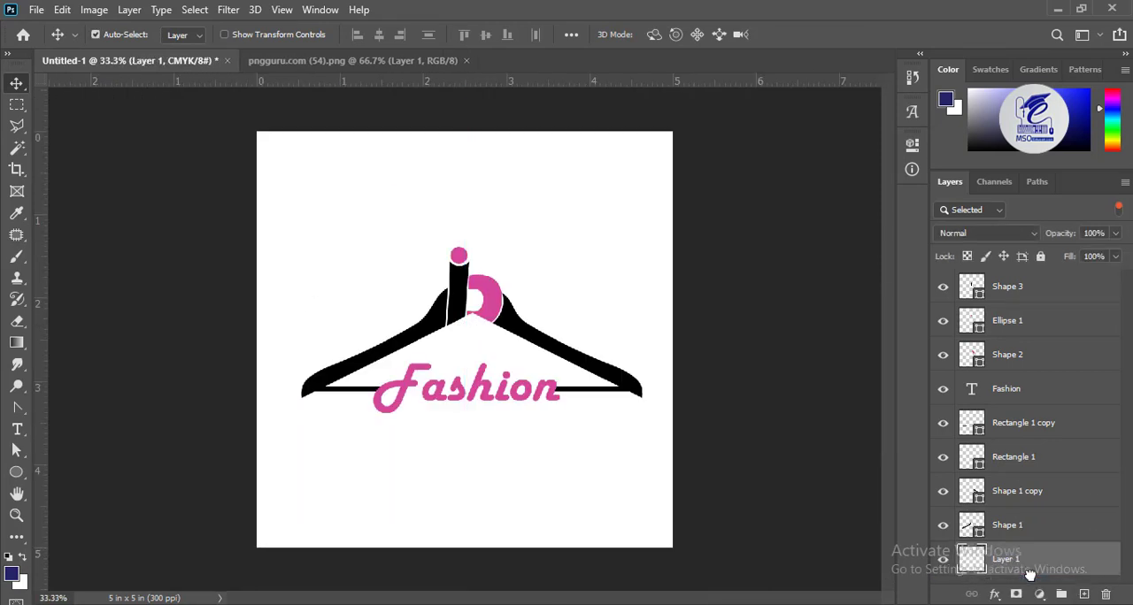
Add a gradient fill as the background, using the black-to-white preset from the Basics group
click(1038, 595)
click(1014, 319)
click(934, 166)
click(569, 230)
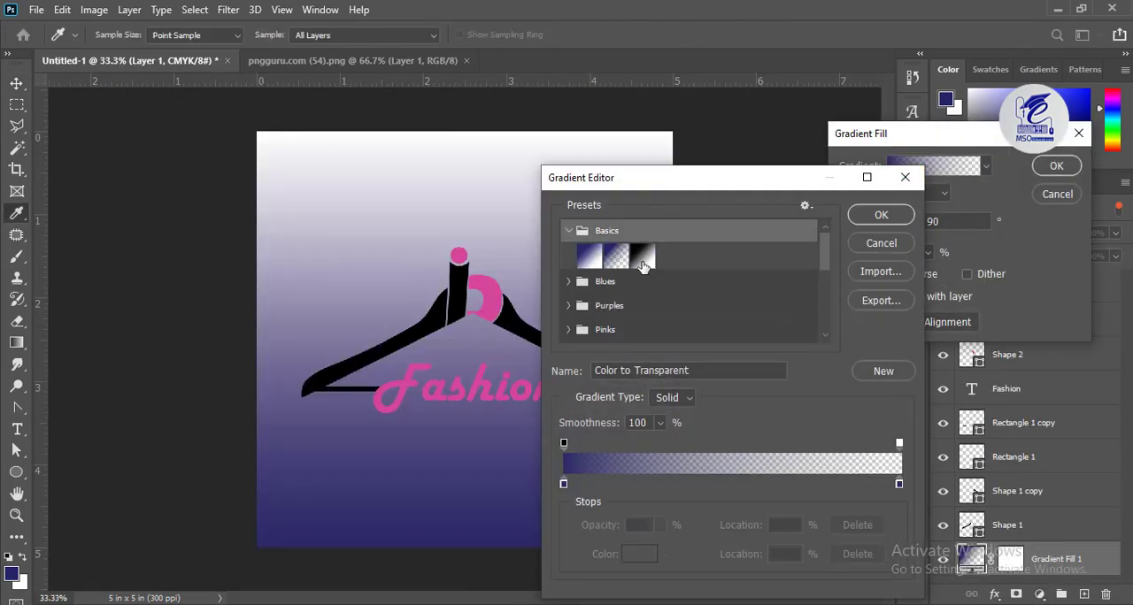
click(642, 256)
click(880, 215)
Make the background gradient radial and reversed, and enlarge its scale to spread light grey across the canvas
click(918, 192)
click(912, 221)
click(891, 274)
click(928, 253)
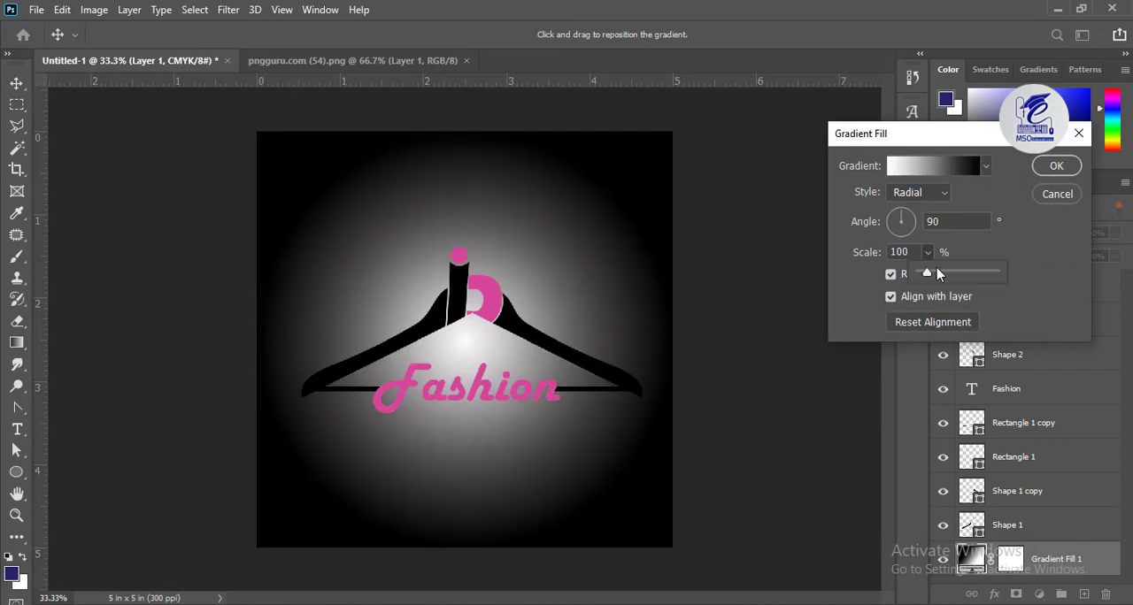
drag(936, 268, 960, 280)
click(1056, 167)
key(ctrl+BackSpace)
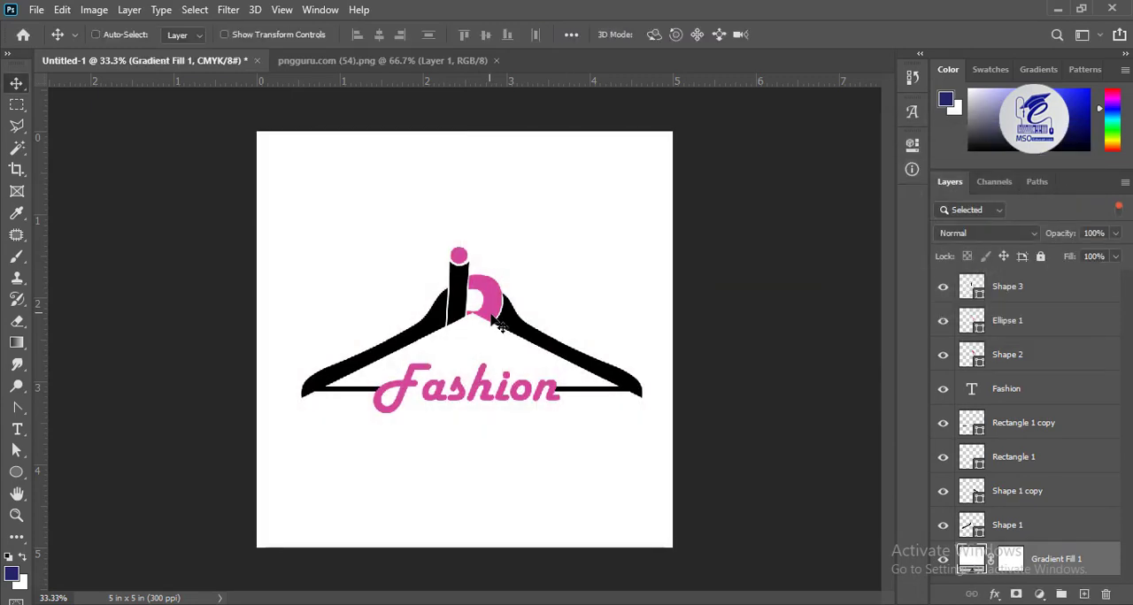
key(ctrl+z)
Shift the inner-edge anchor points of the right hanger arm outward and adjust its curve to widen the gap beside the pink bowl
key(ctrl+plus)
key(ctrl+plus)
key(ctrl+plus)
key(ctrl+plus)
drag(724, 199, 574, 356)
ctrl+click(574, 356)
click(16, 450)
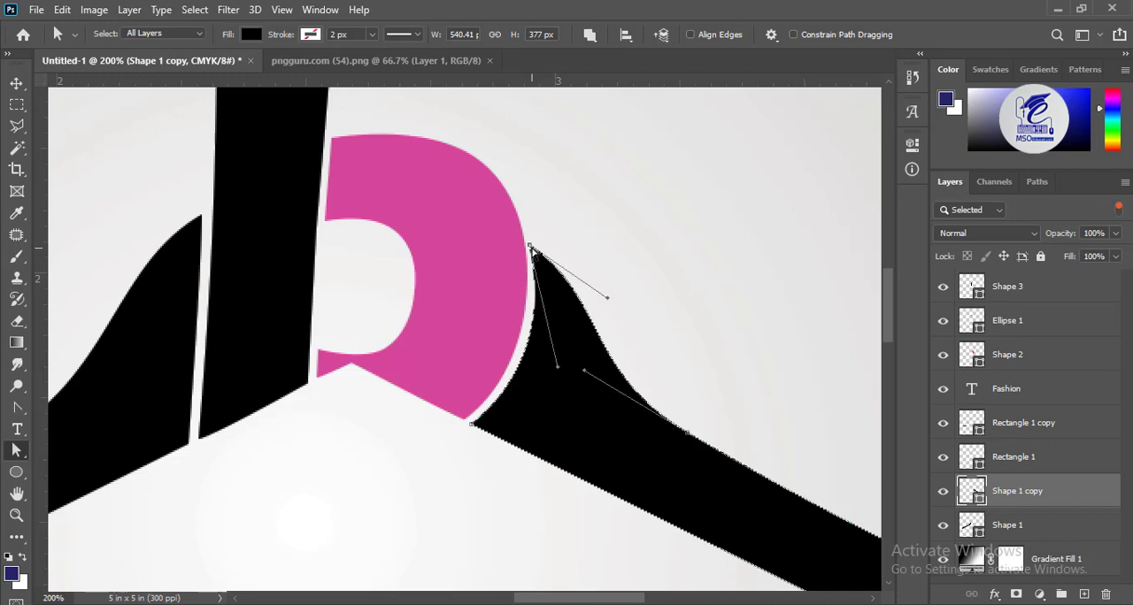
drag(532, 249, 537, 252)
drag(472, 424, 479, 426)
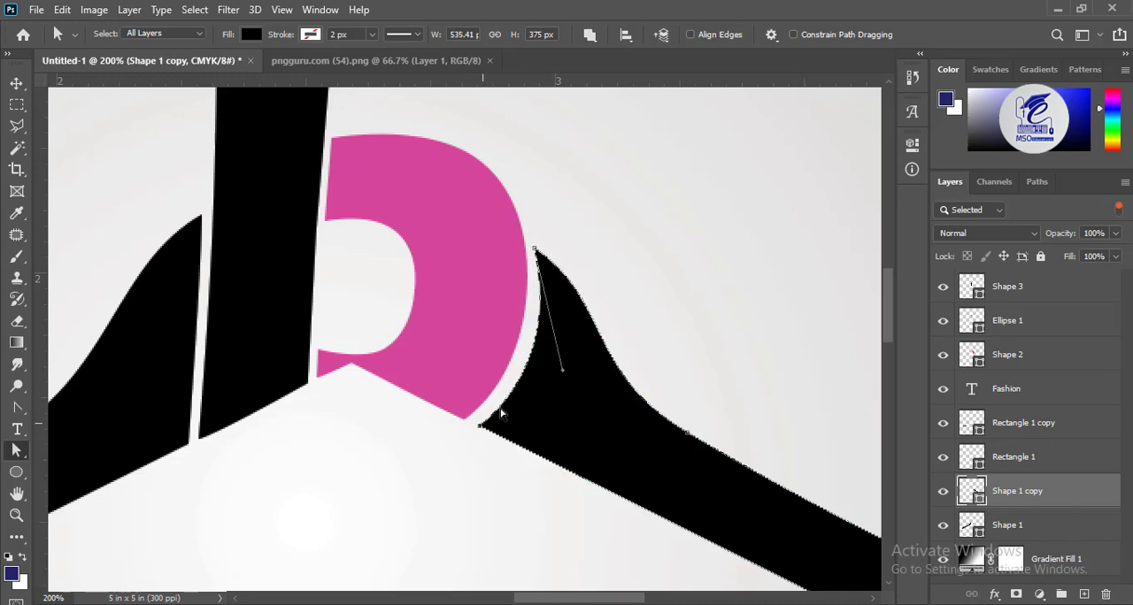
drag(535, 248, 540, 253)
drag(568, 374, 563, 377)
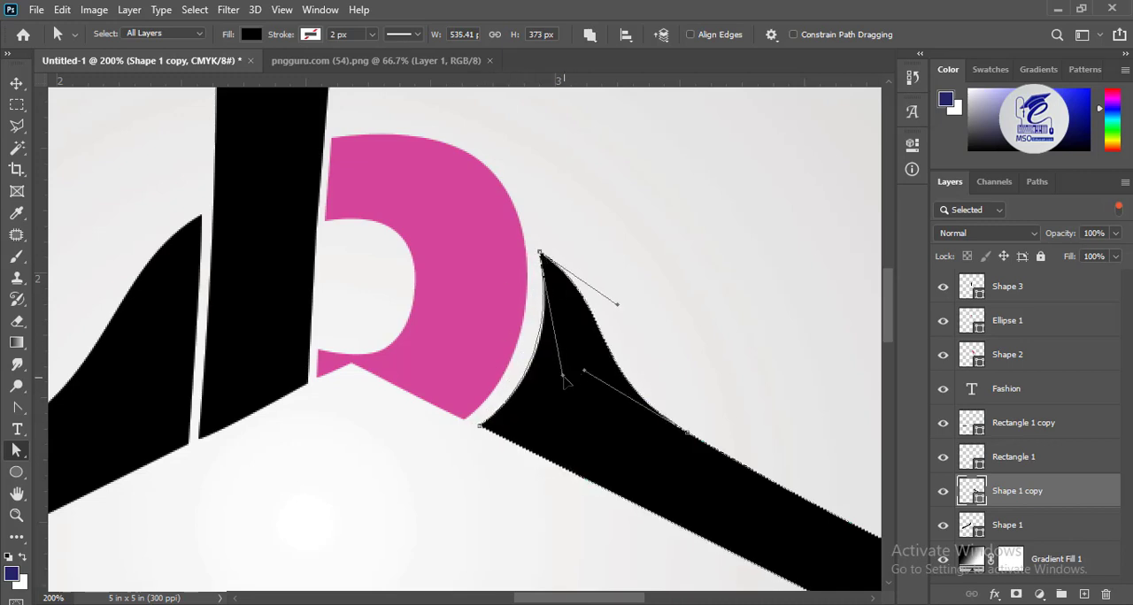
Shift the left hanger arm's inner-edge anchor points outward to widen its gap from the black stem of the b
click(147, 329)
drag(202, 216, 197, 218)
drag(188, 443, 184, 448)
click(330, 365)
click(16, 82)
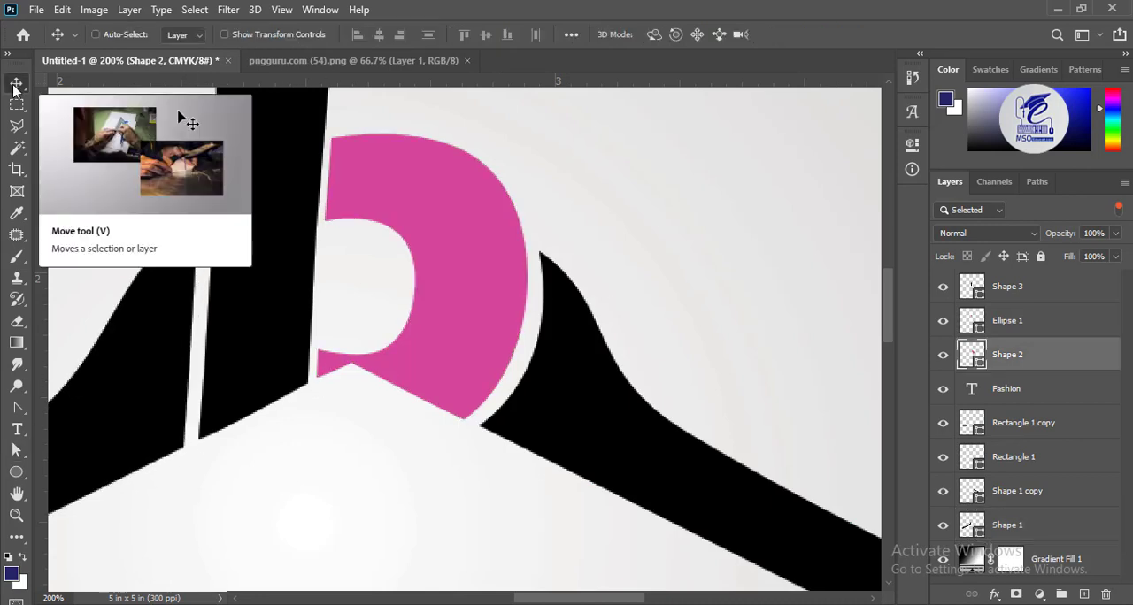
key(ctrl+minus)
key(ctrl+minus)
key(ctrl+minus)
key(ctrl+minus)
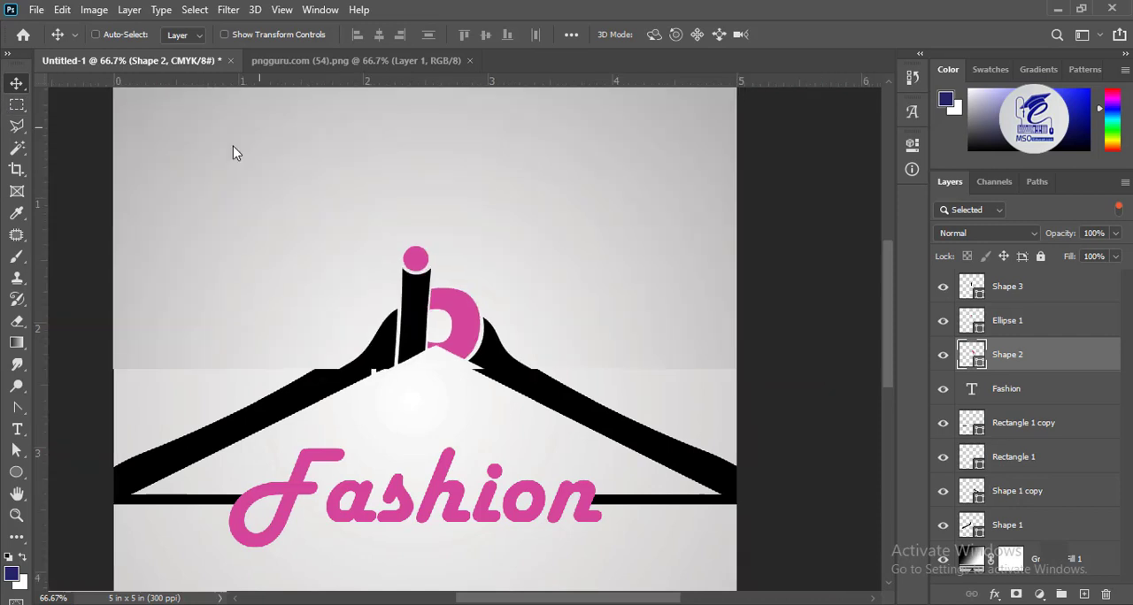